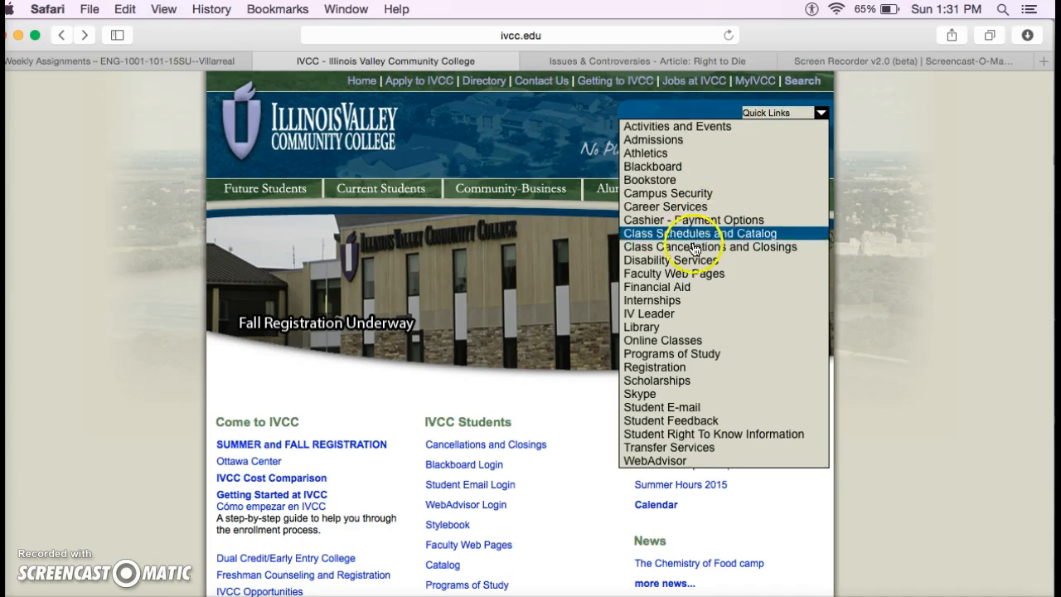
# Go to the Illinois Valley Community College library page and open its Citing Your Sources guide
pyautogui.click(659, 330)
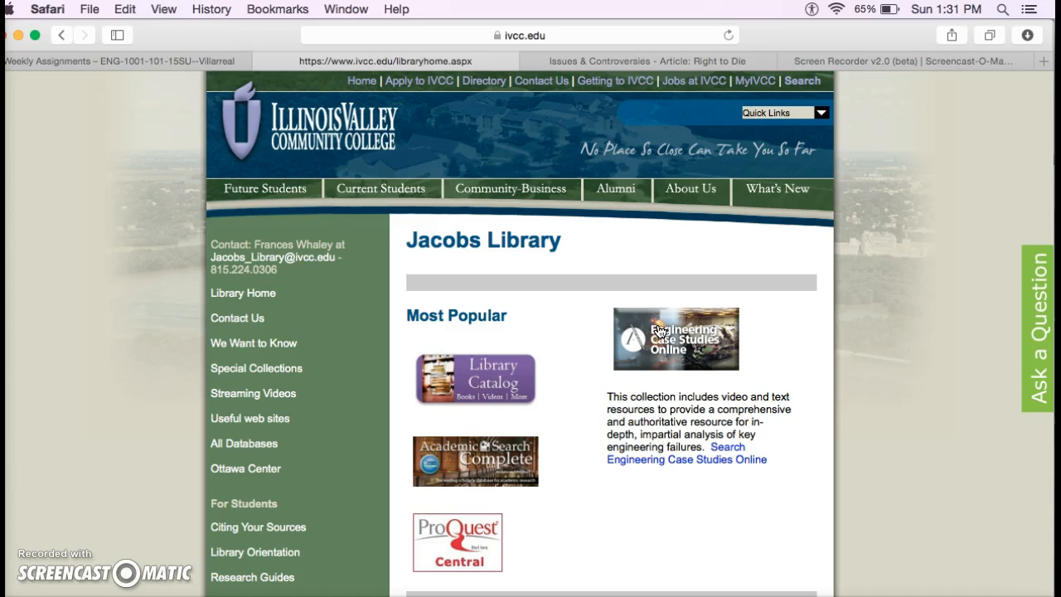
pyautogui.scroll(-1, 660, 330)
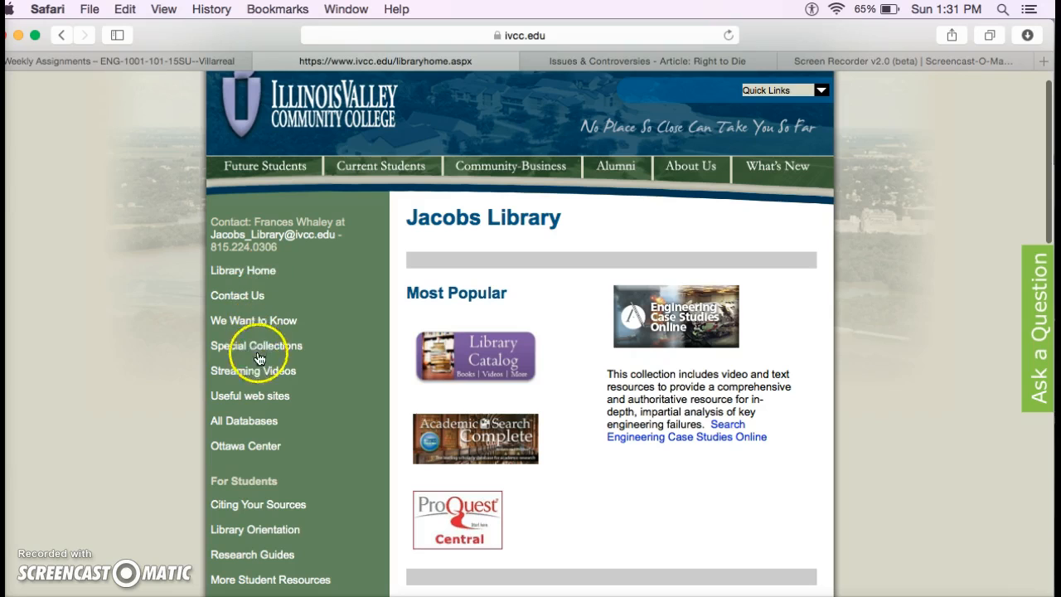
pyautogui.click(272, 505)
pyautogui.scroll(-5, 570, 444)
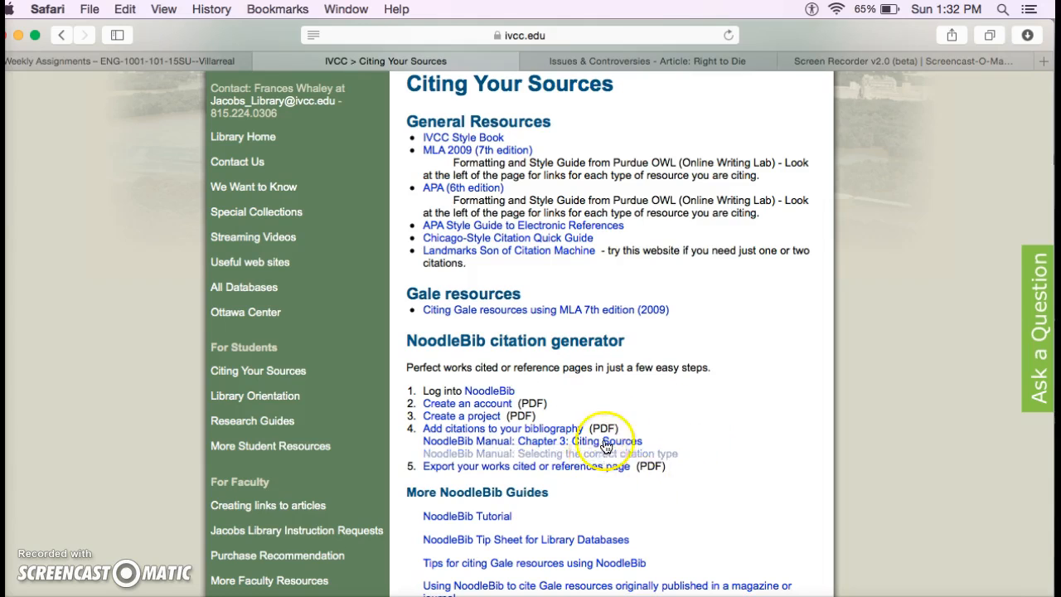
# Open NoodleBib and look over the new personal ID registration form and its graduation year choices
pyautogui.click(490, 391)
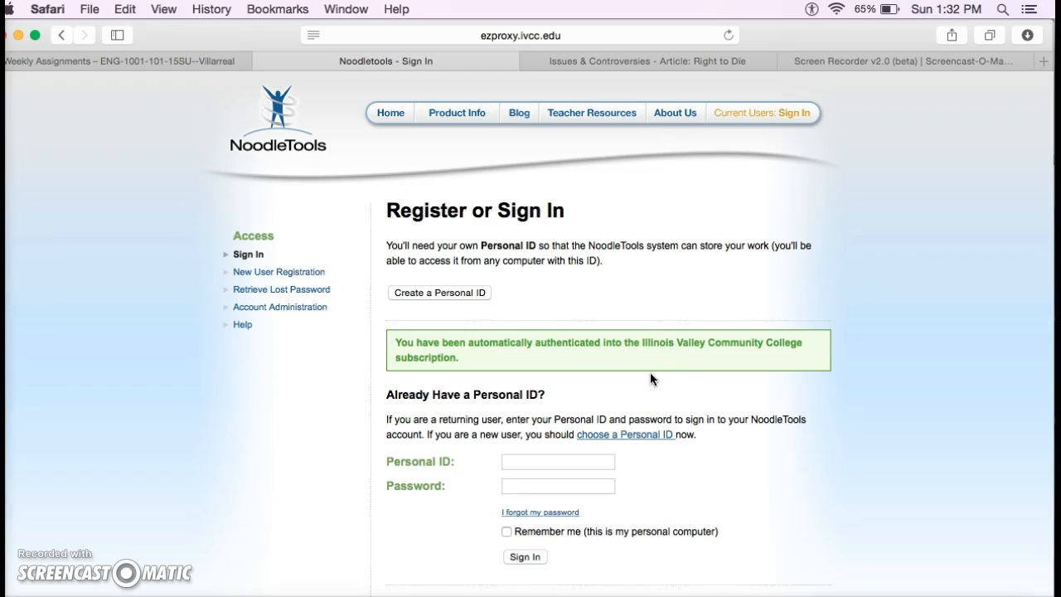
pyautogui.click(428, 291)
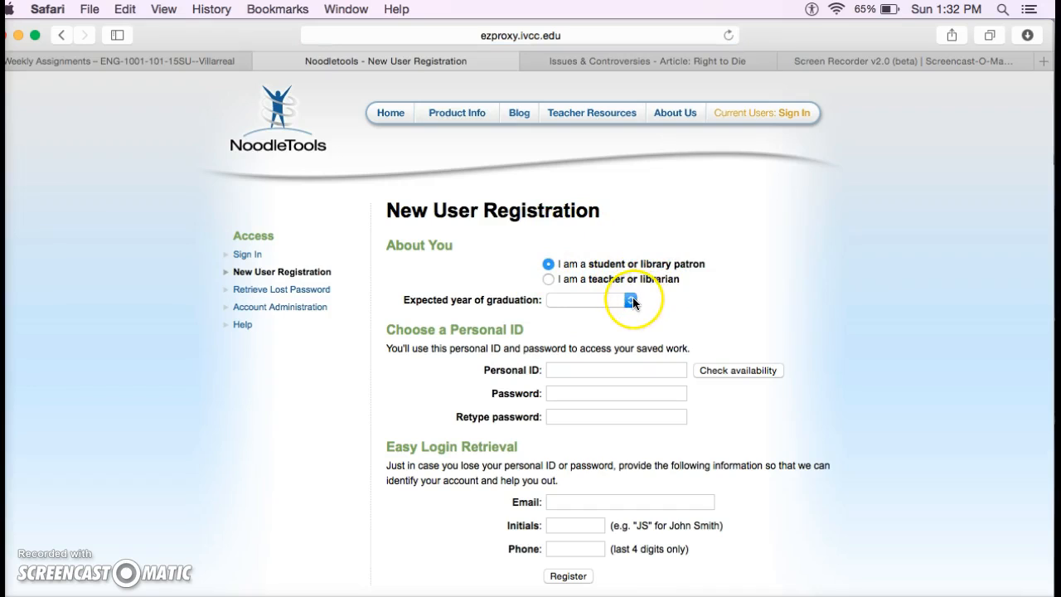
pyautogui.click(632, 298)
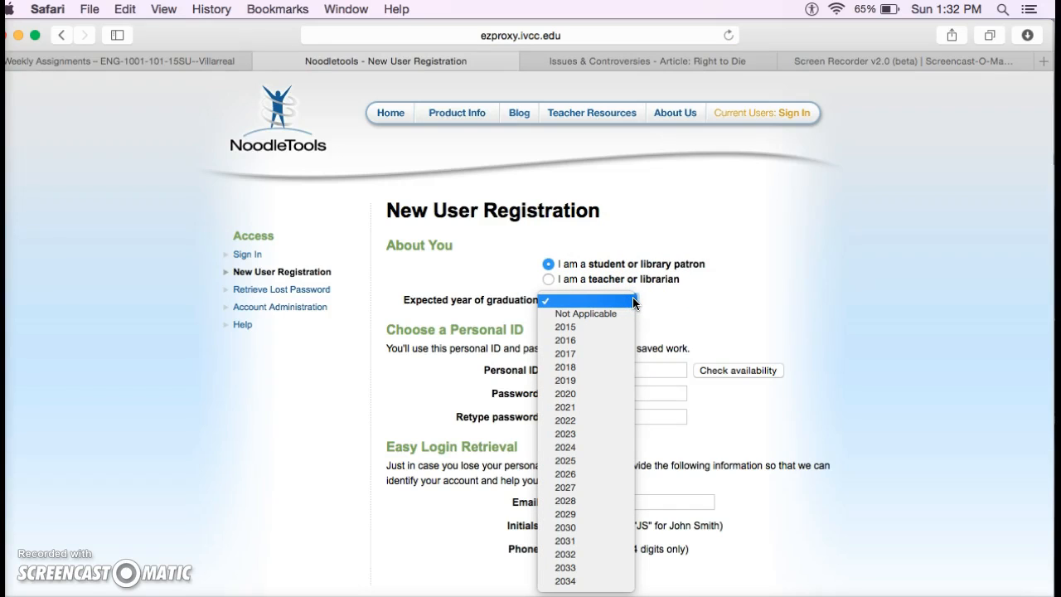
pyautogui.click(672, 298)
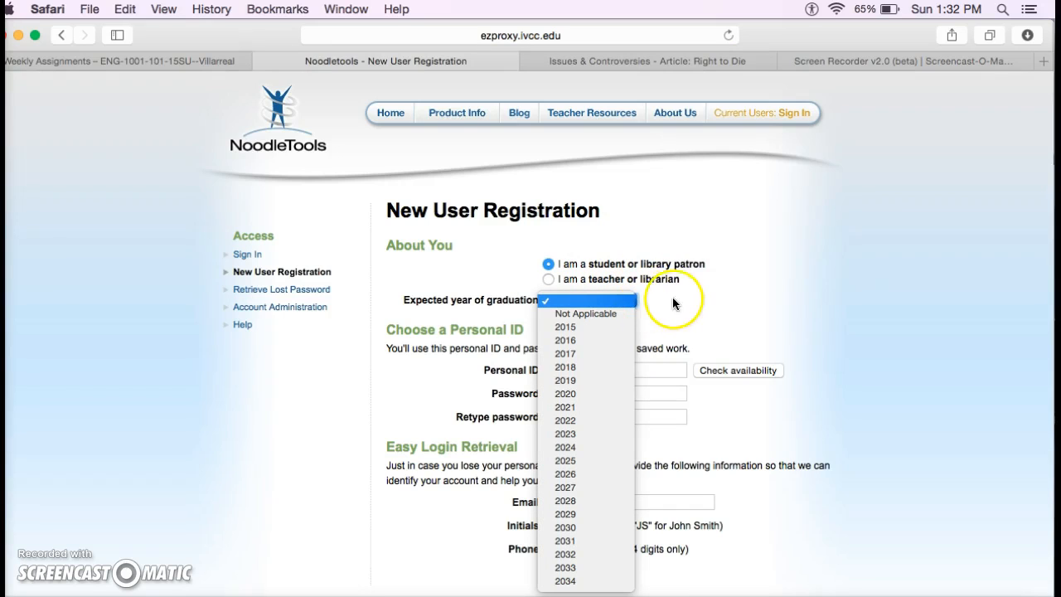
pyautogui.click(737, 290)
pyautogui.click(604, 330)
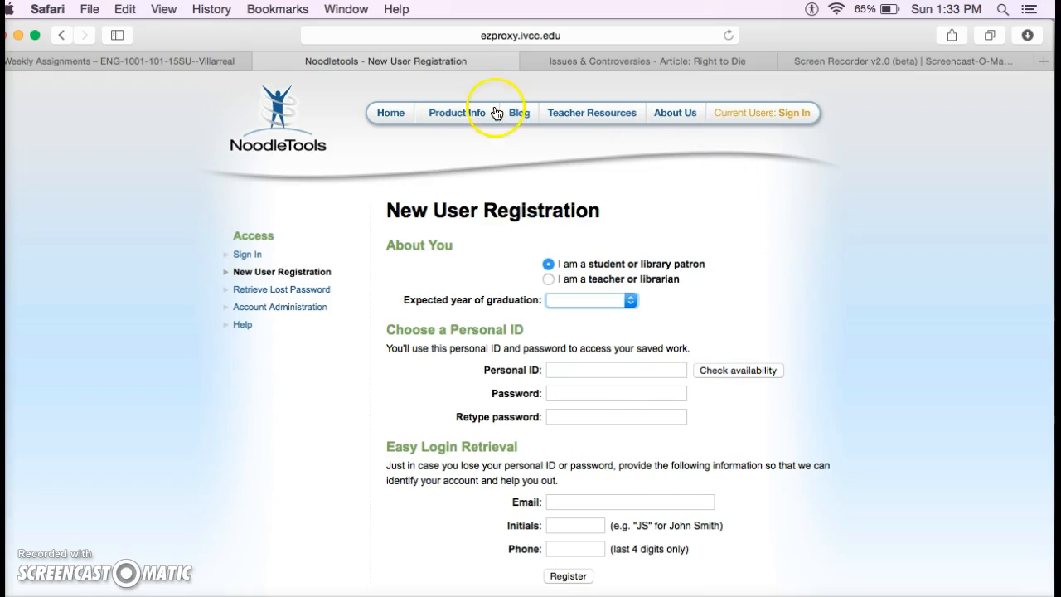
# Return to the sign-in page and log in with the personal ID and password
pyautogui.click(61, 35)
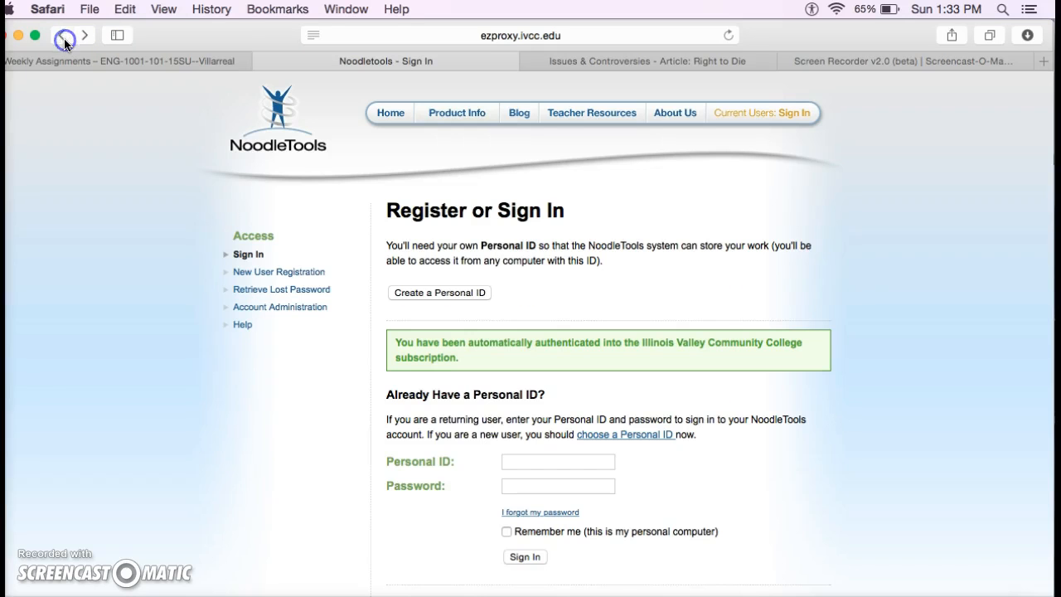
pyautogui.click(550, 462)
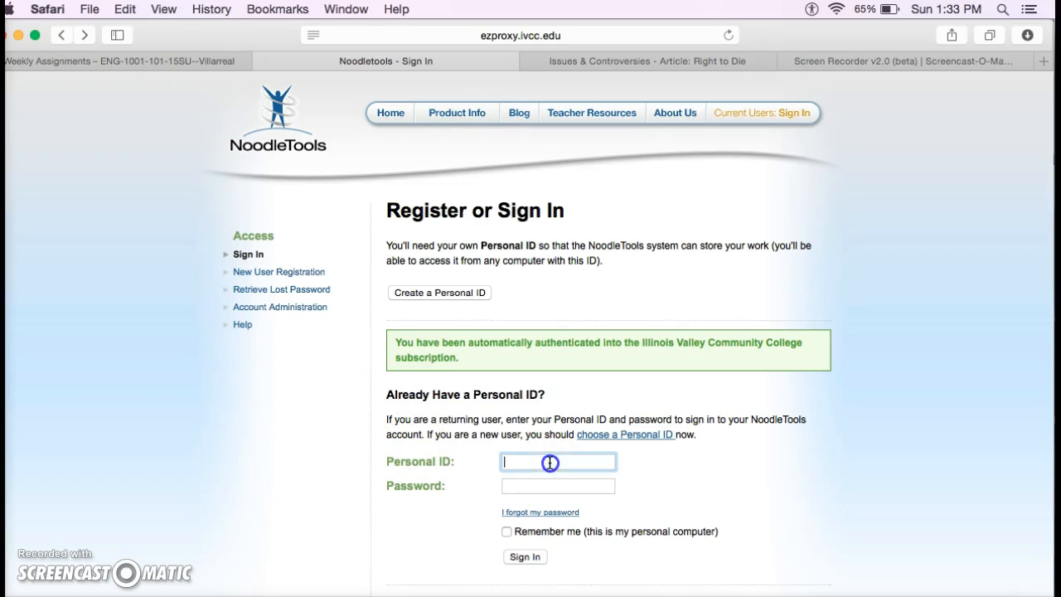
pyautogui.press('Tab')
pyautogui.write('••••••')
pyautogui.press('Return')
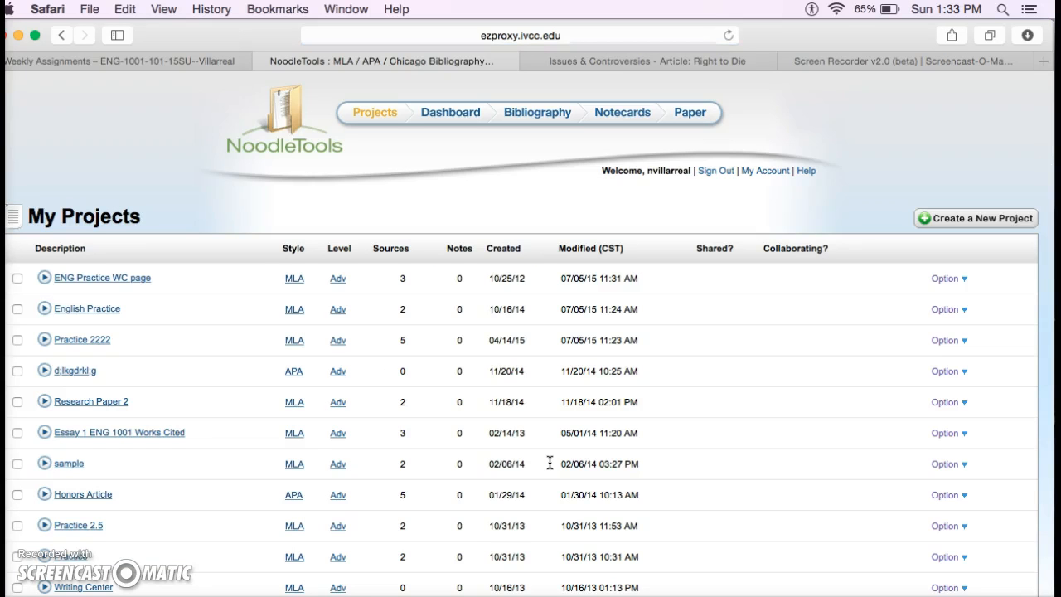
# Scroll through the My Projects list of existing bibliography projects
pyautogui.scroll(-5, 550, 462)
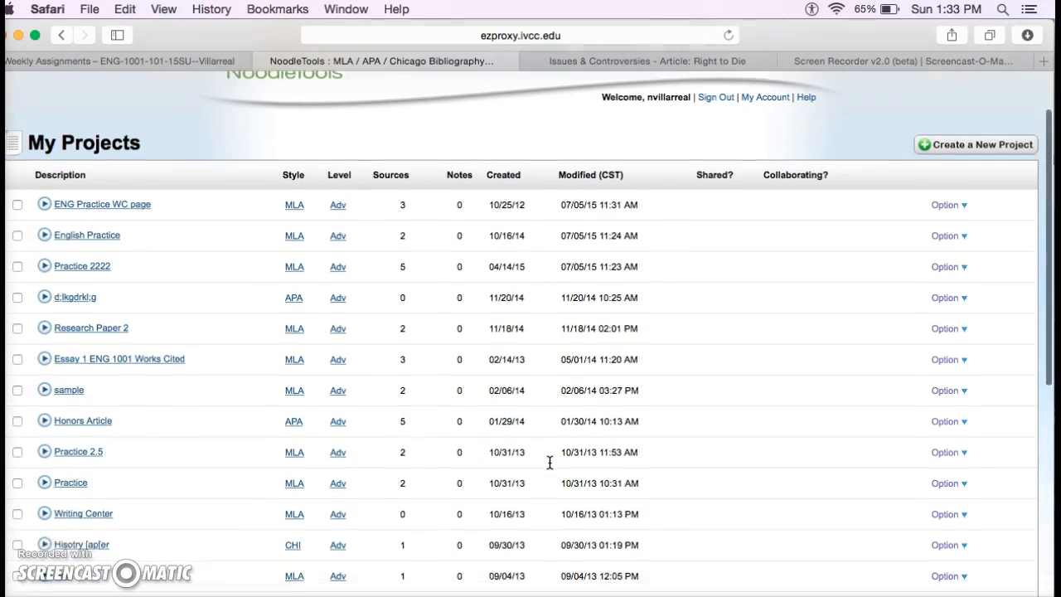
pyautogui.scroll(-7, 550, 463)
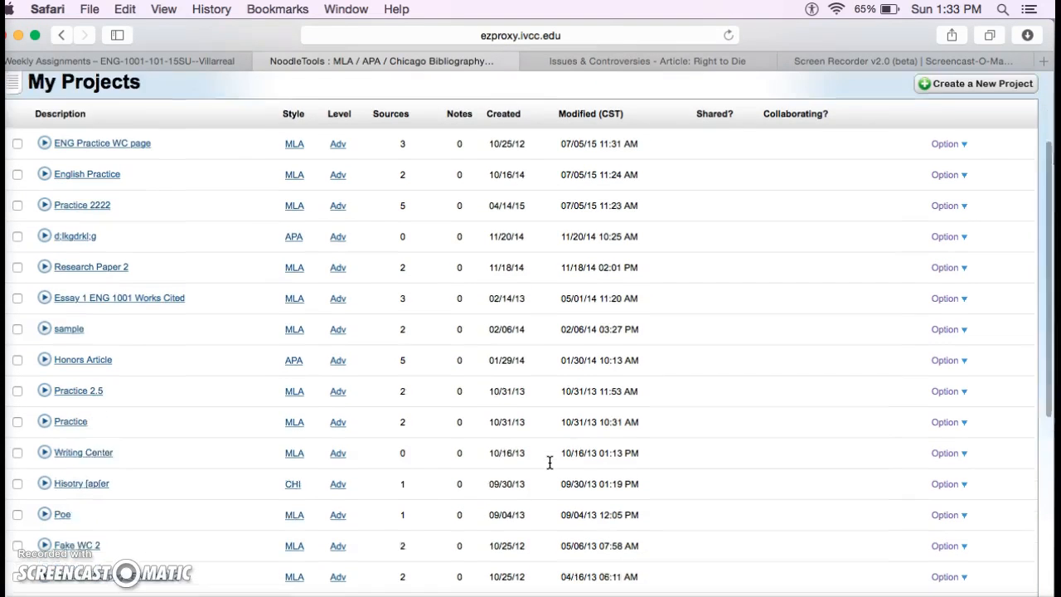
pyautogui.scroll(-3, 550, 463)
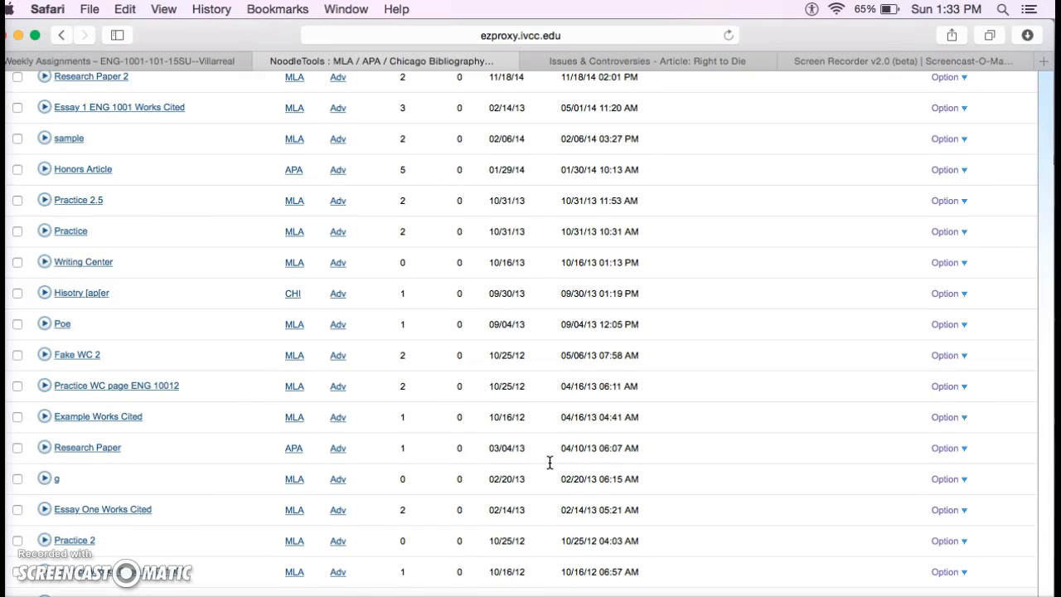
pyautogui.scroll(10, 550, 463)
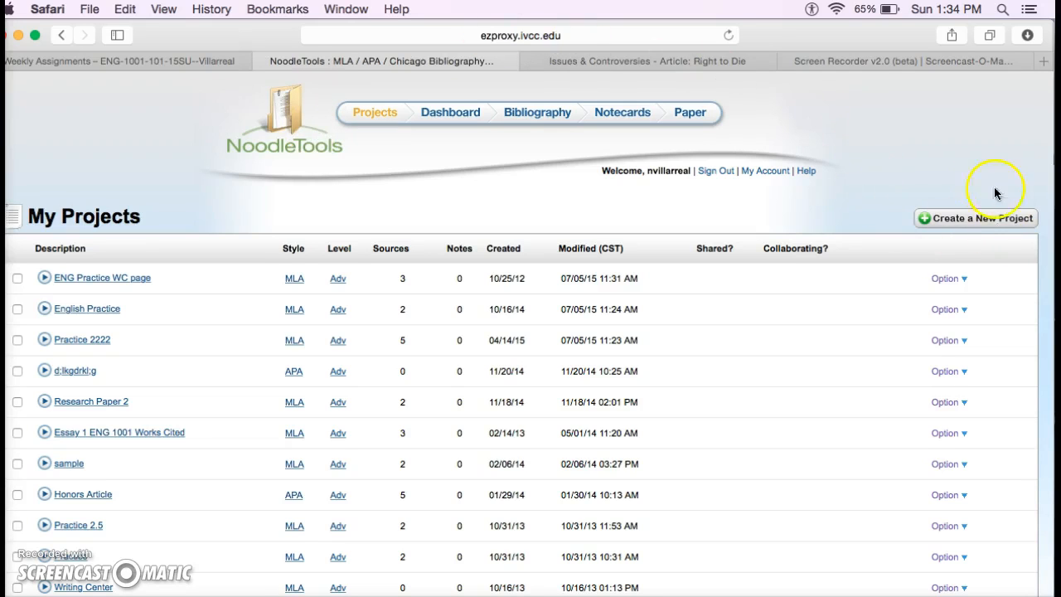
# Start a new project using MLA style at the Advanced citation level
pyautogui.click(972, 219)
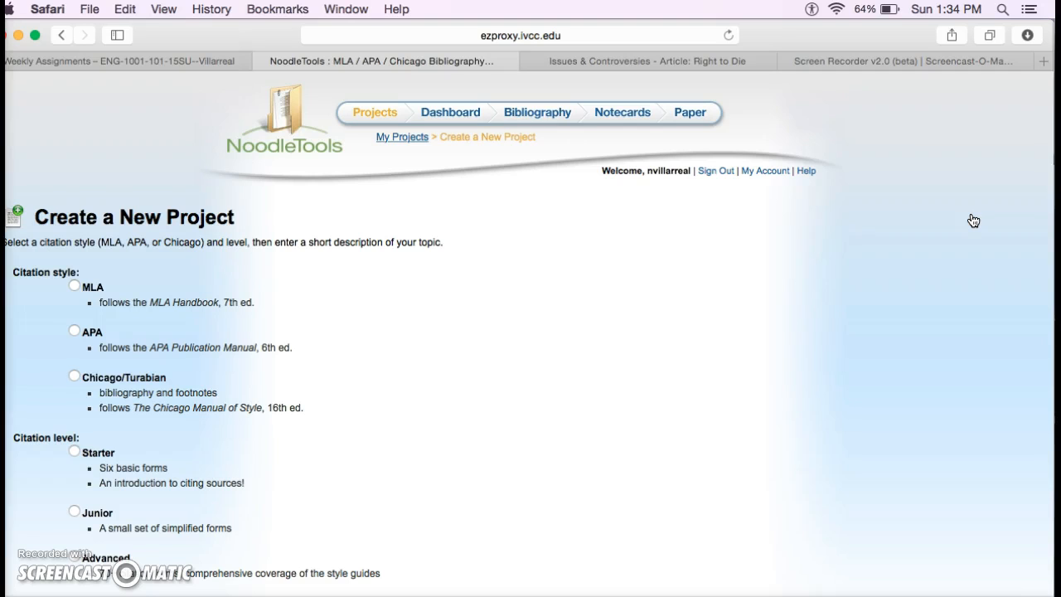
pyautogui.scroll(-1, 975, 212)
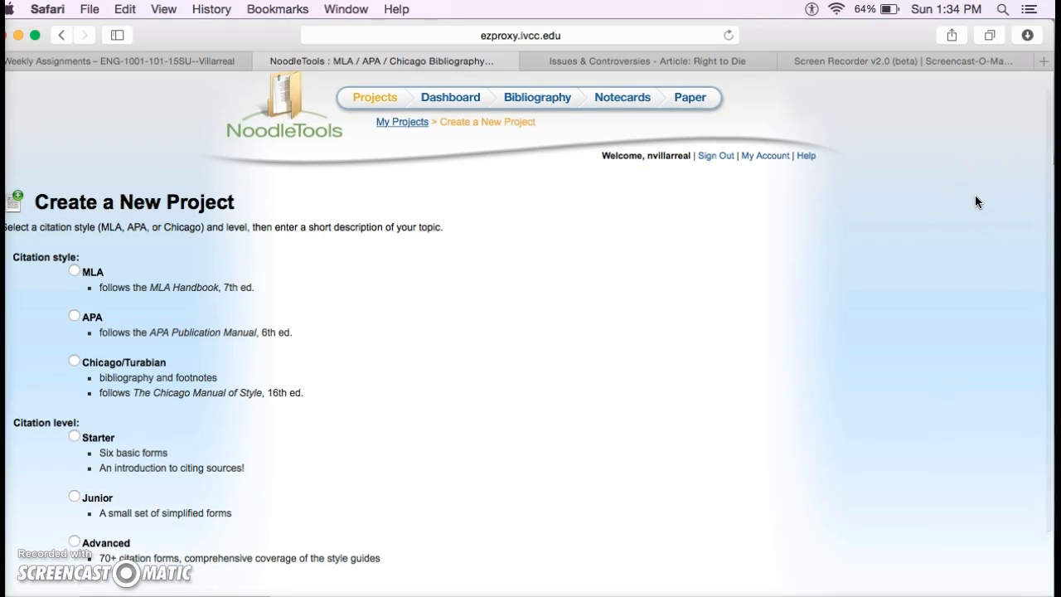
pyautogui.click(78, 274)
pyautogui.scroll(-3, 242, 296)
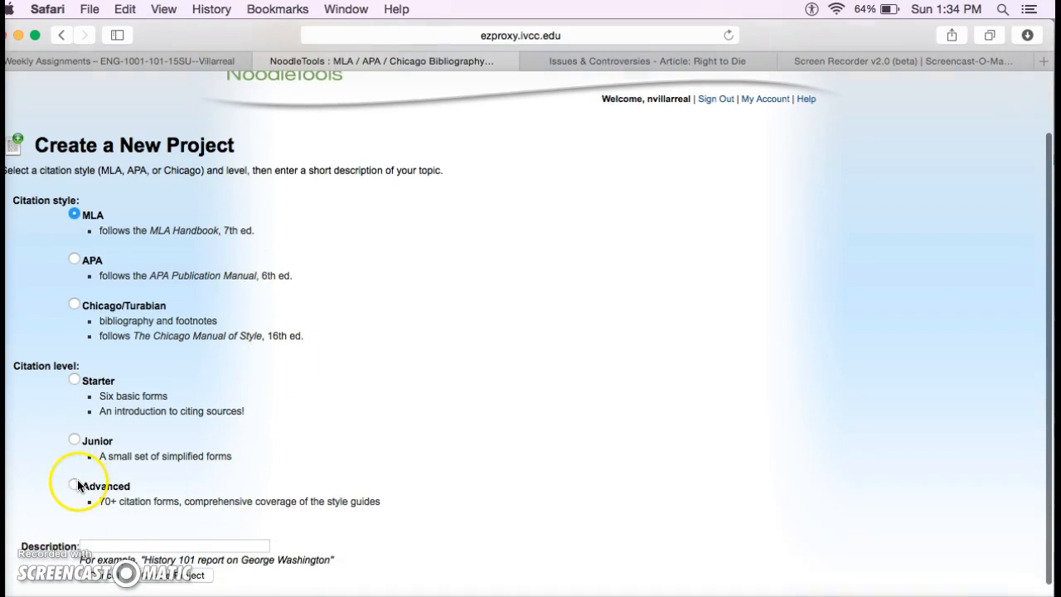
pyautogui.click(74, 485)
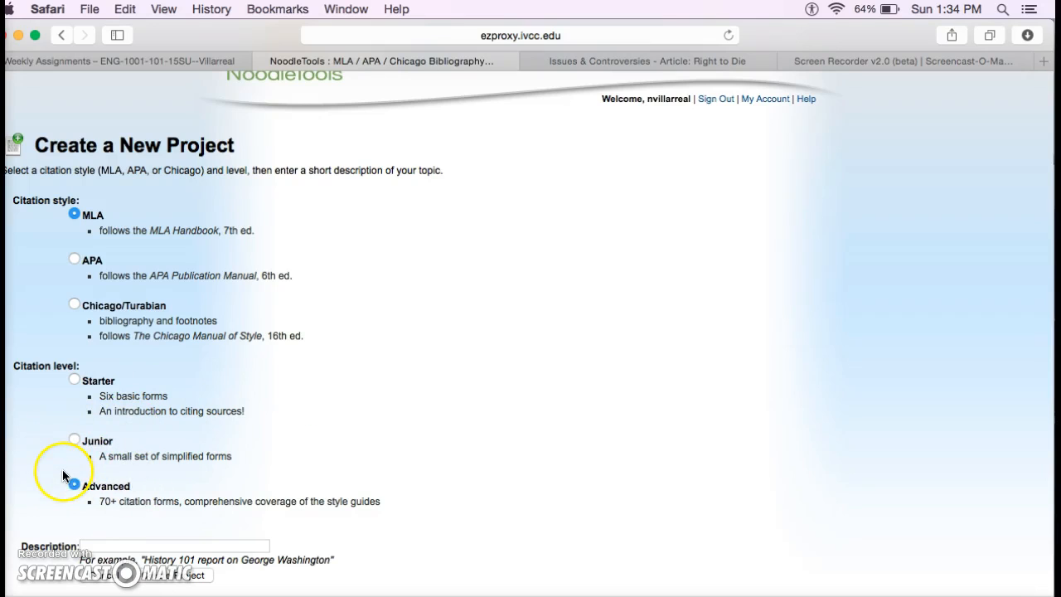
# Describe it as 'Annotated Bibliography', fixing the typo, and create the project
pyautogui.click(121, 541)
pyautogui.write('Annoatated Bibliography')
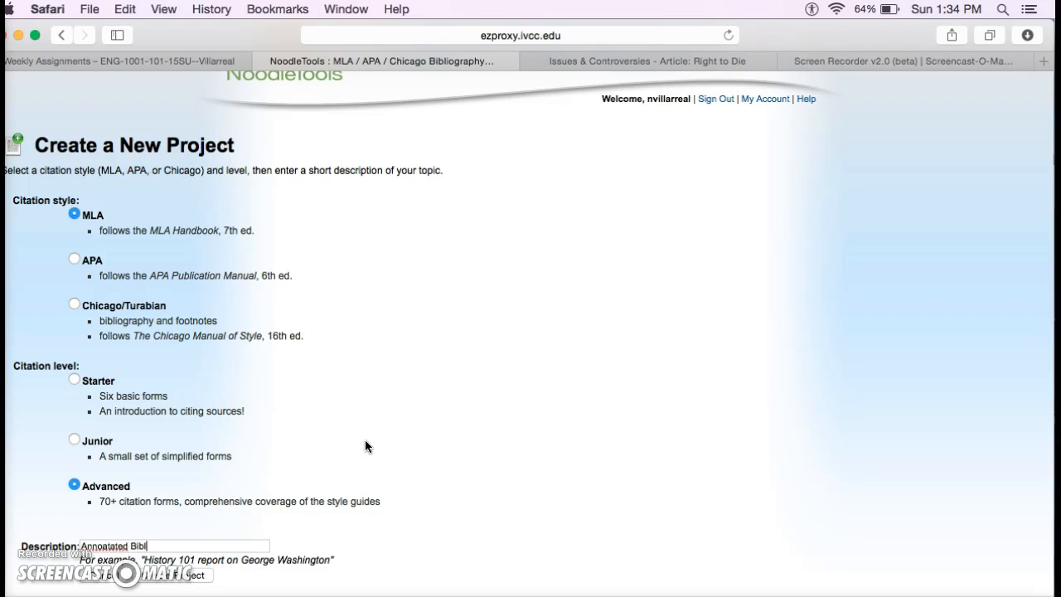
pyautogui.click(102, 545)
pyautogui.click(118, 546)
pyautogui.press('BackSpace')
pyautogui.click(176, 580)
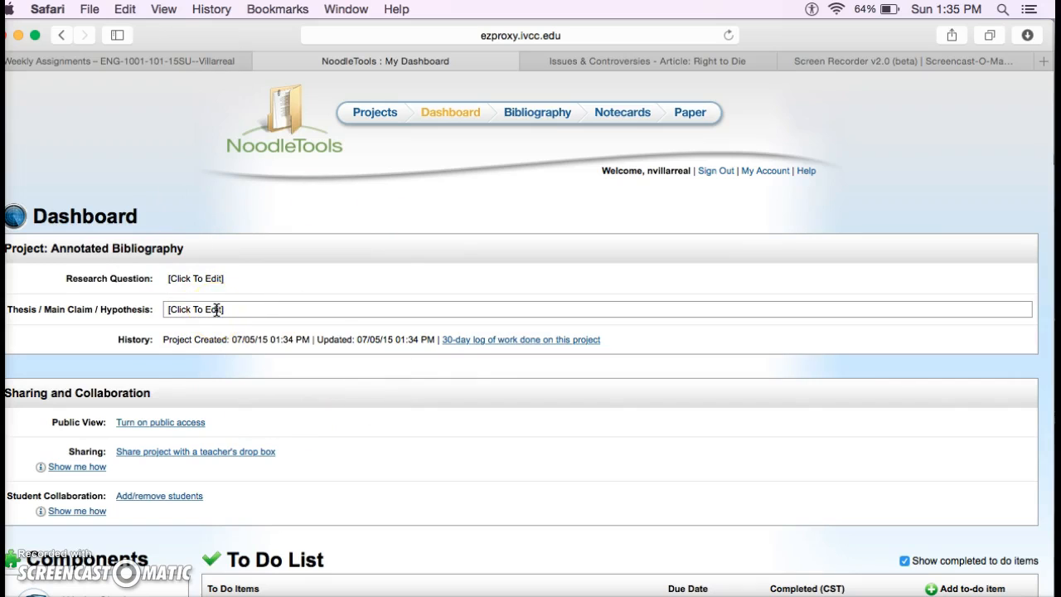
# Scroll the Dashboard to Components and open the project's empty Works Cited list
pyautogui.scroll(-3, 373, 262)
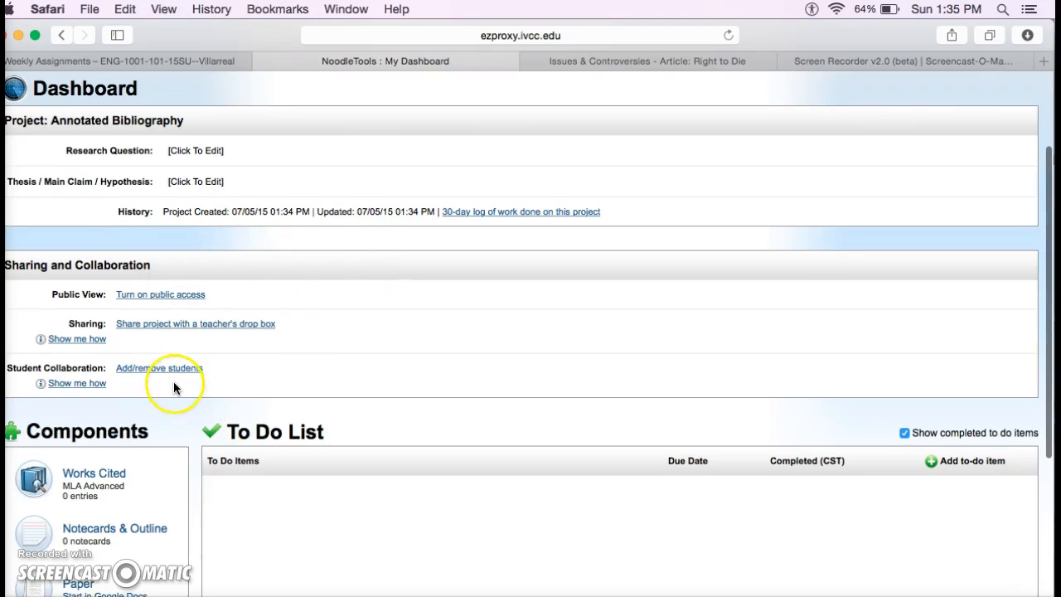
pyautogui.scroll(-3, 308, 351)
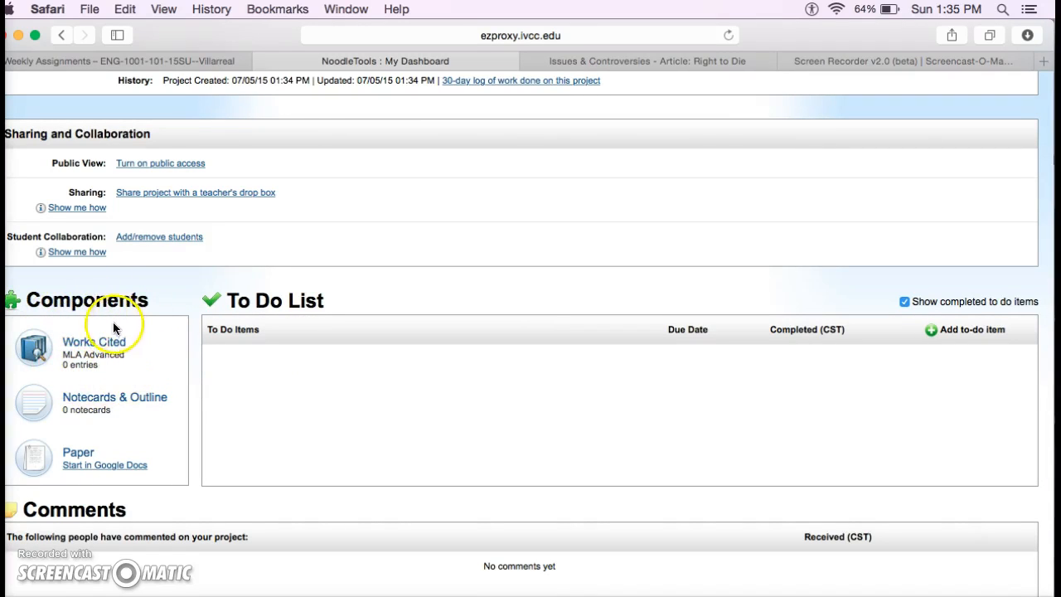
pyautogui.click(103, 342)
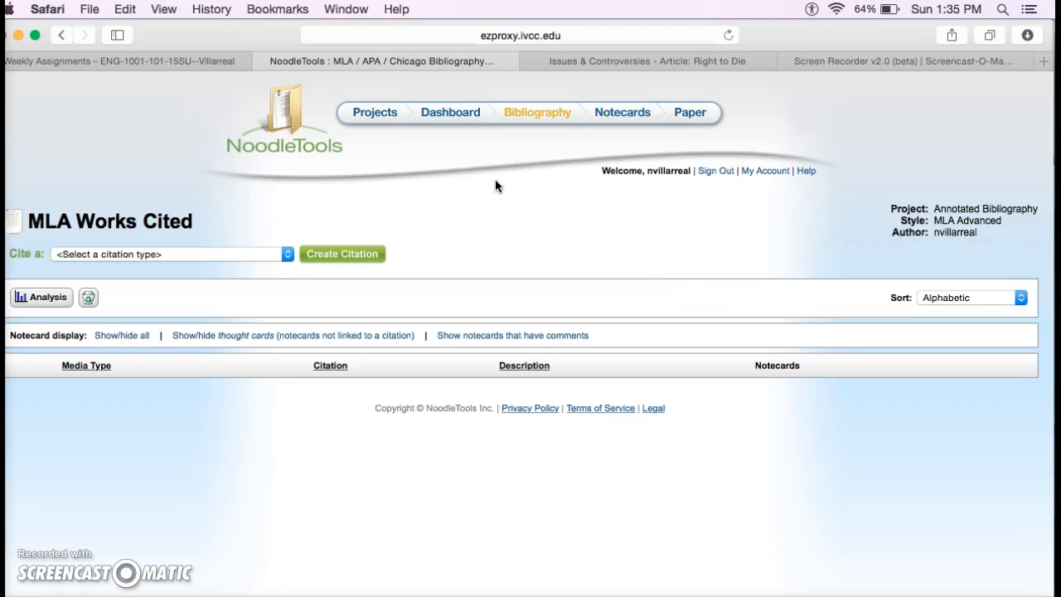
# Choose Book as the citation type and continue past its help screen to the MLA Advanced Form
pyautogui.click(288, 254)
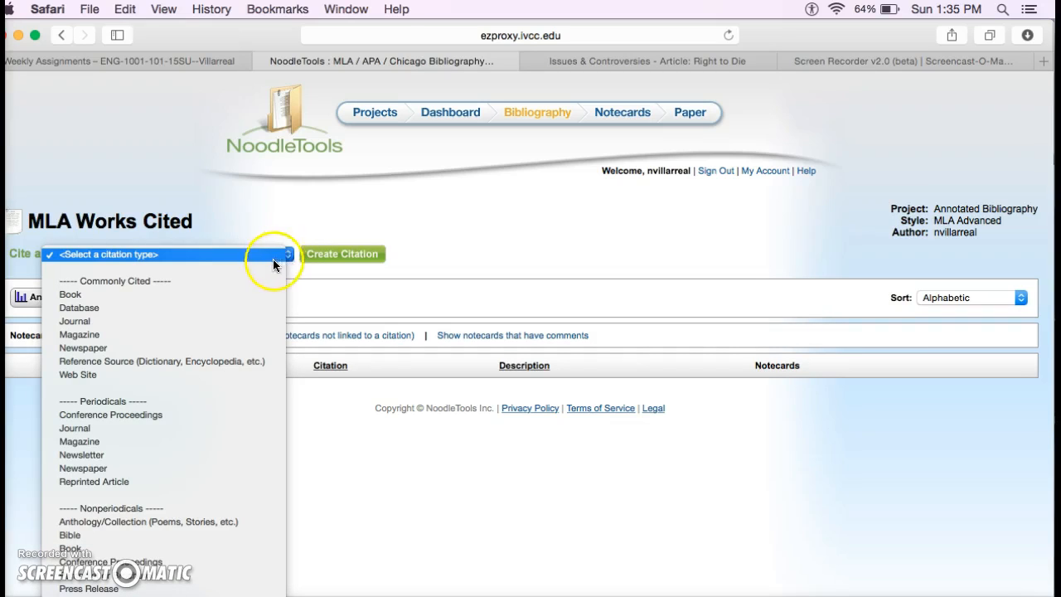
pyautogui.click(240, 293)
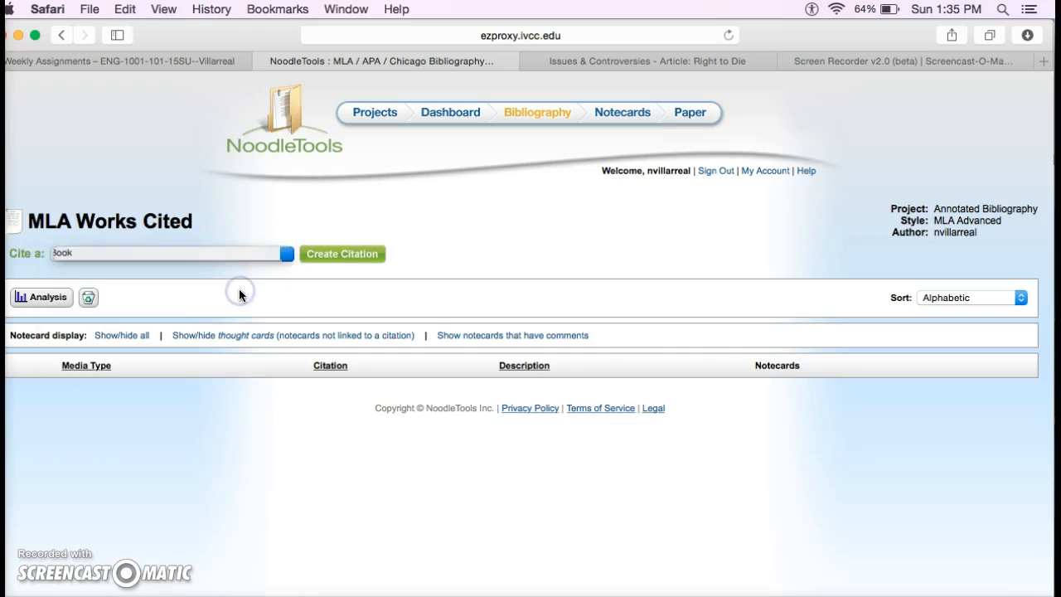
pyautogui.click(358, 254)
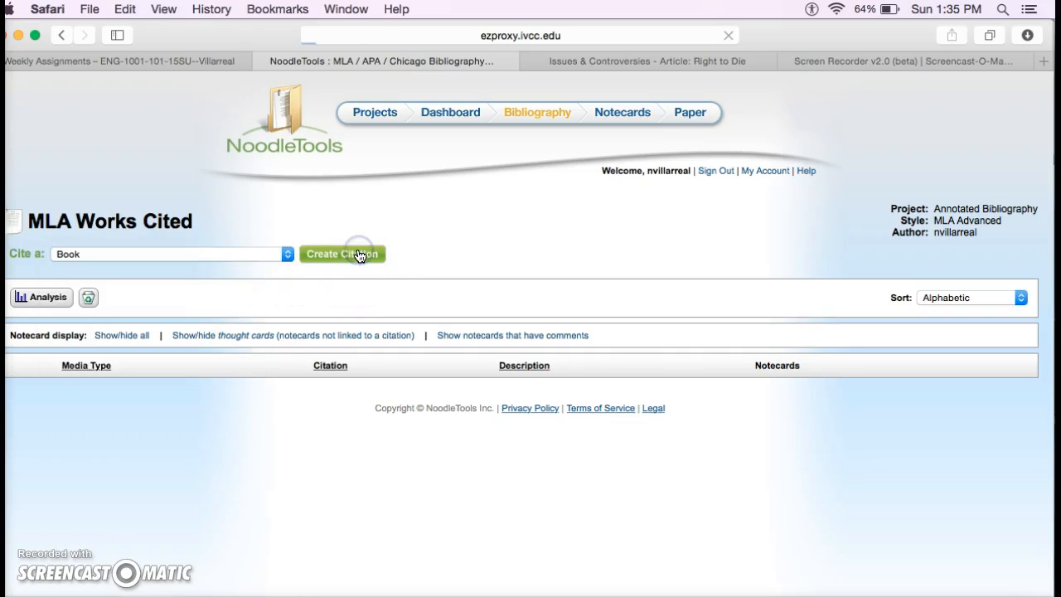
pyautogui.scroll(-3, 613, 279)
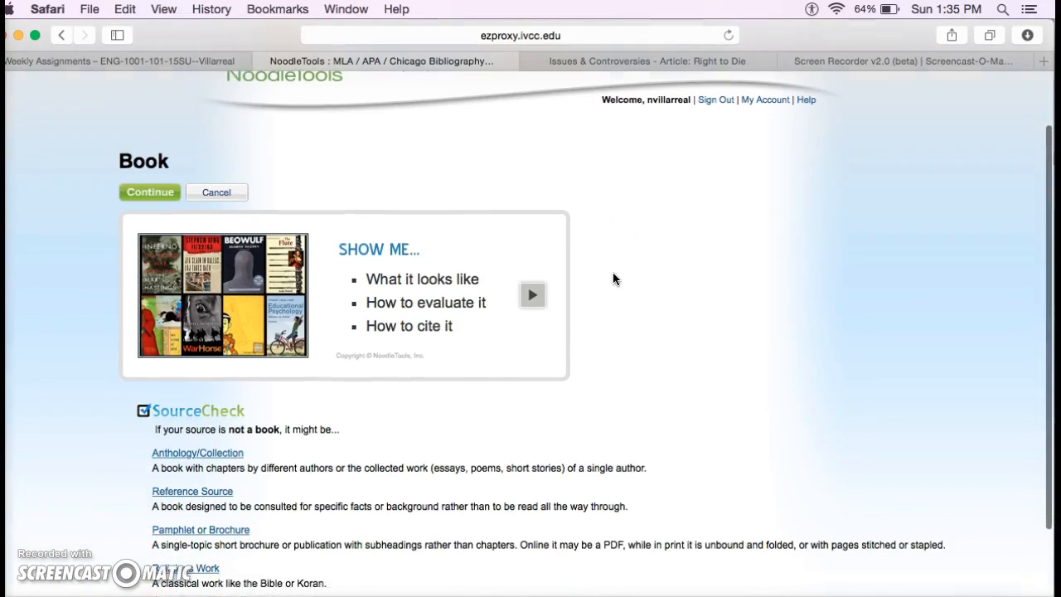
pyautogui.scroll(1, 614, 279)
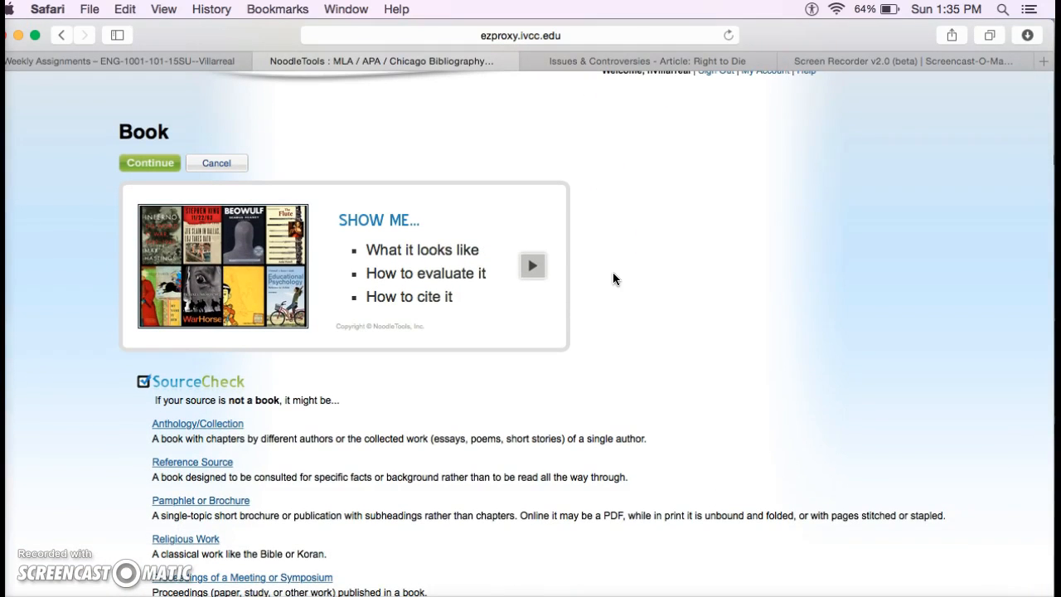
pyautogui.scroll(-2, 614, 279)
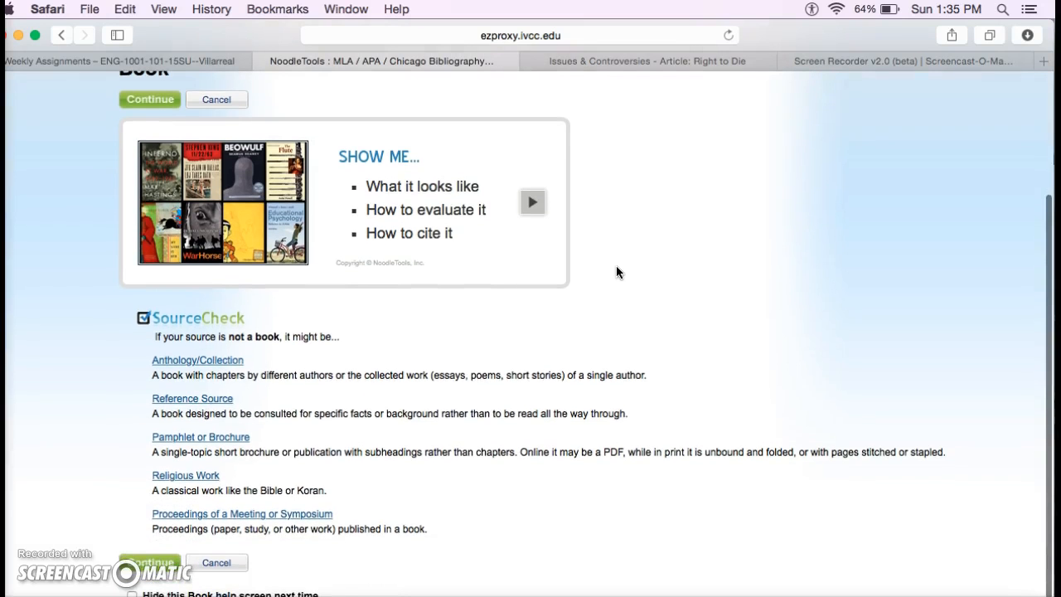
pyautogui.scroll(-1, 307, 363)
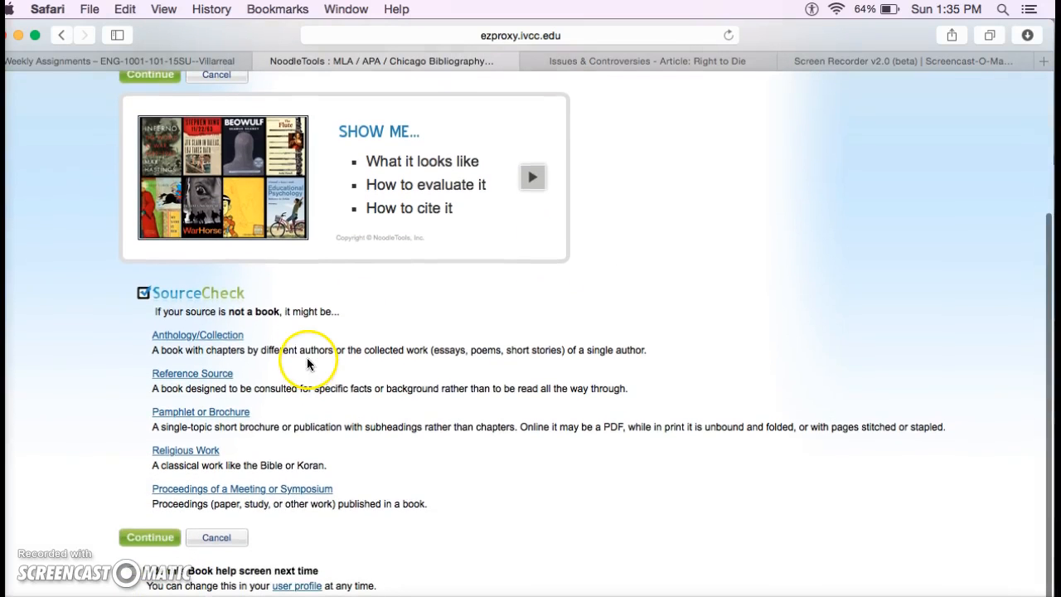
pyautogui.click(157, 544)
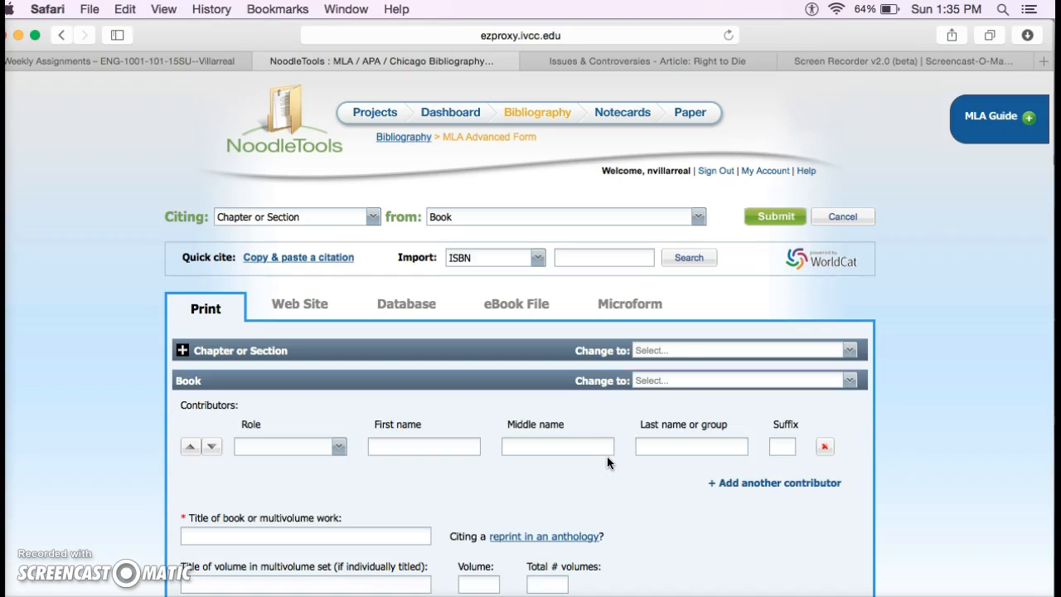
# Look over the book form's contributor role options and name fields without committing a choice
pyautogui.scroll(-3, 607, 463)
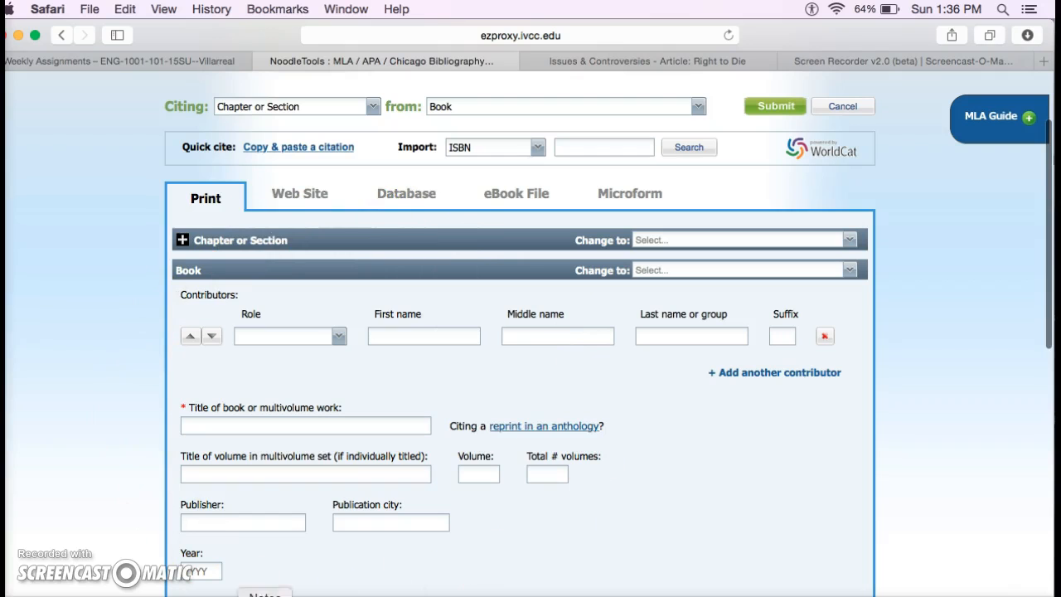
pyautogui.scroll(-2, 700, 461)
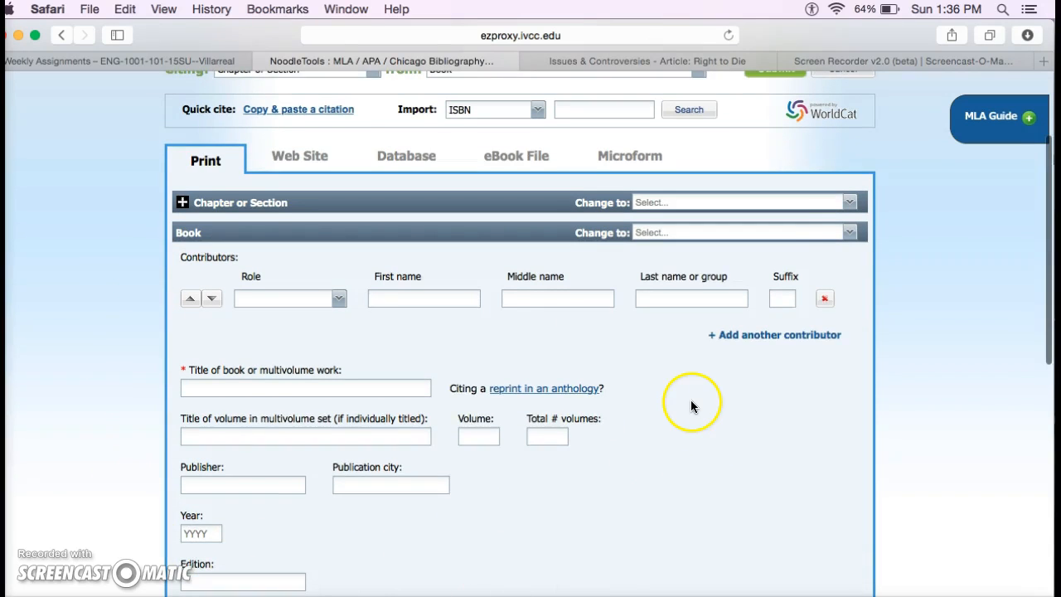
pyautogui.scroll(2, 688, 406)
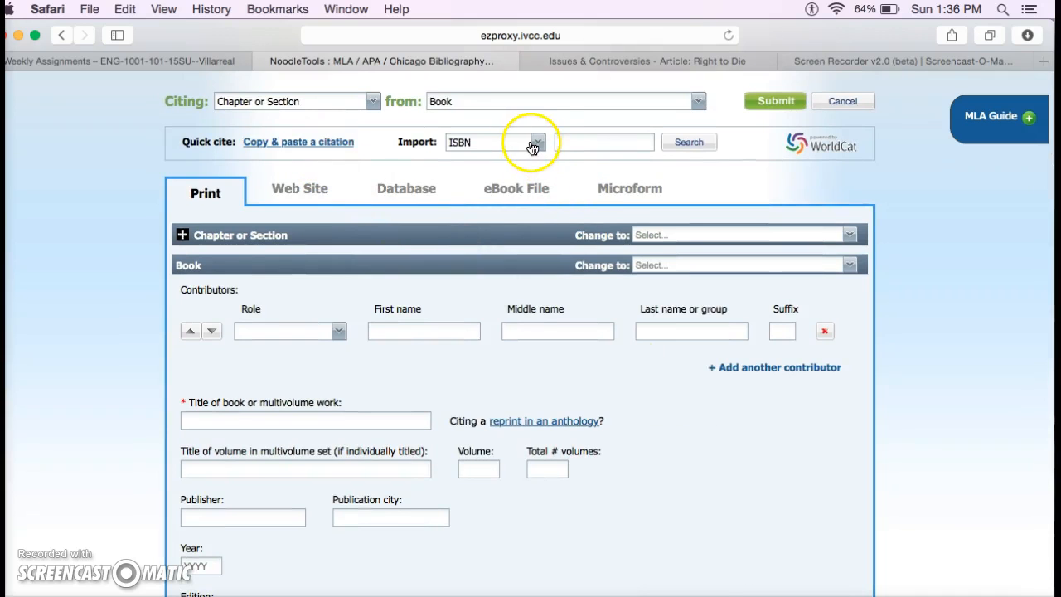
pyautogui.click(340, 333)
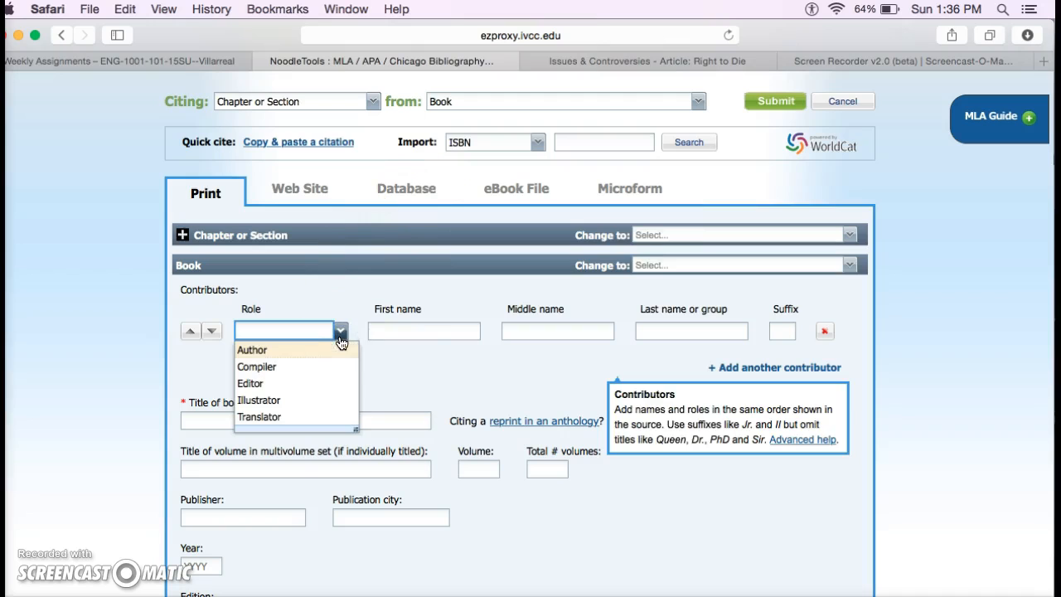
pyautogui.click(419, 328)
pyautogui.click(540, 330)
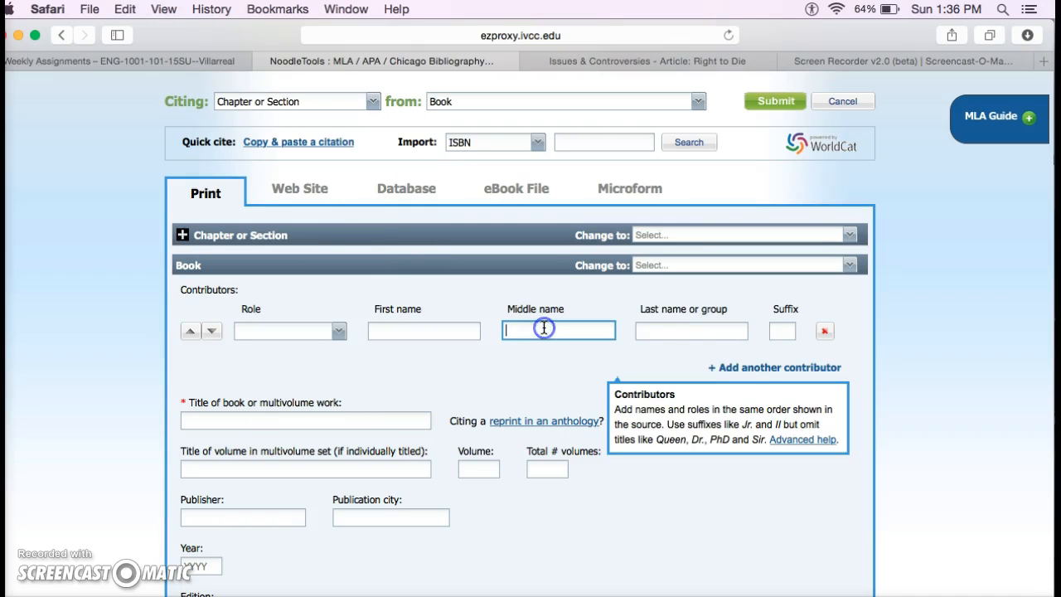
pyautogui.click(670, 335)
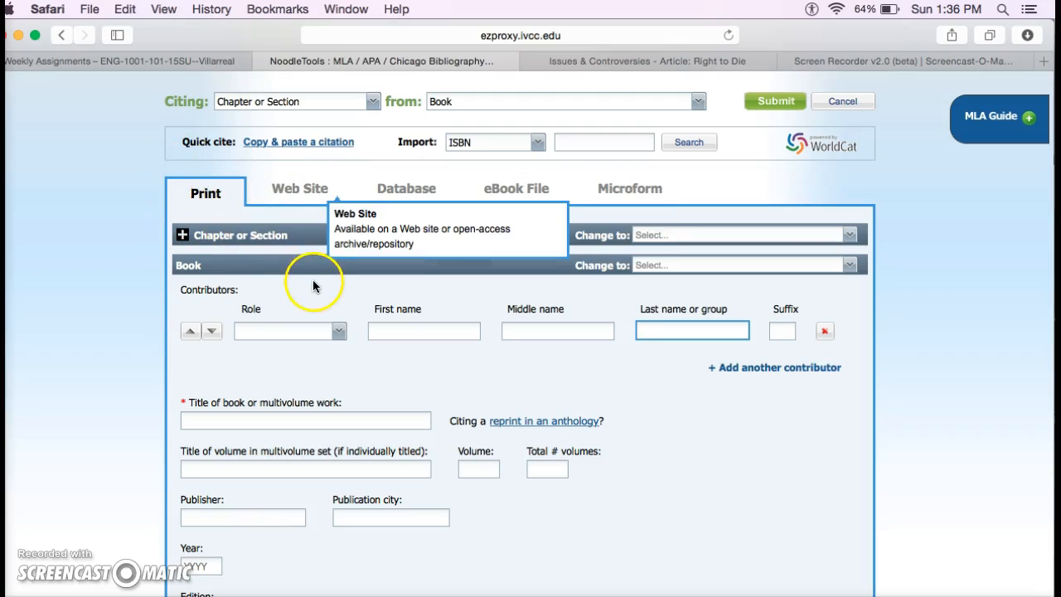
pyautogui.click(339, 331)
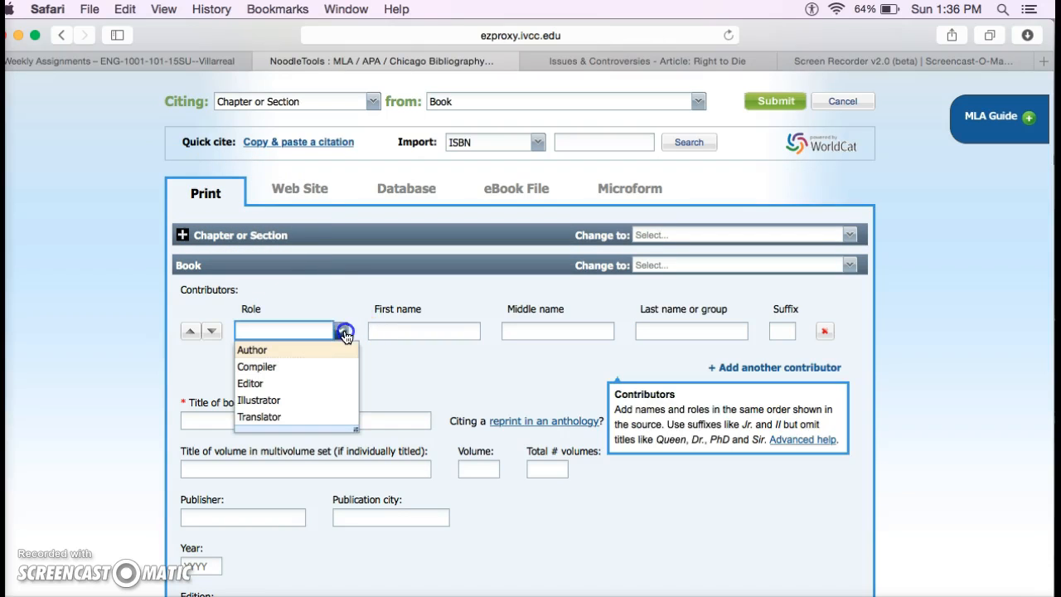
pyautogui.click(341, 336)
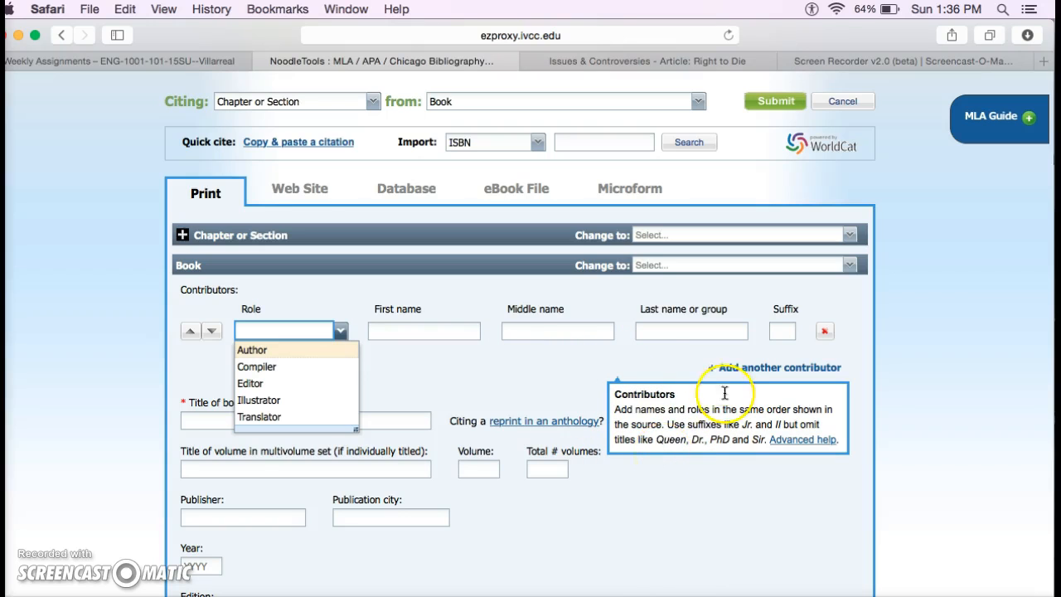
pyautogui.click(331, 468)
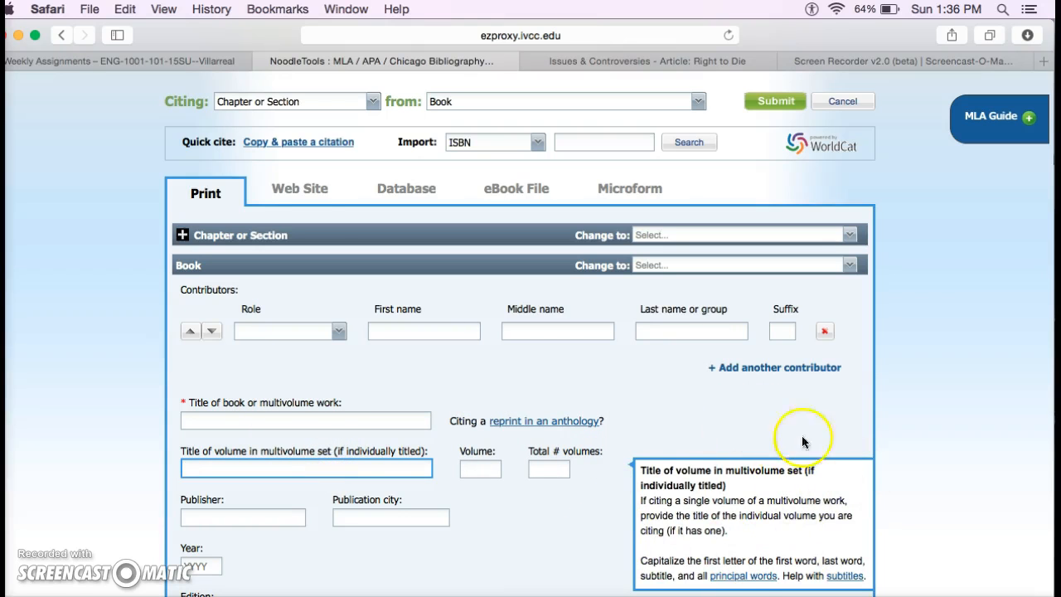
pyautogui.click(586, 393)
pyautogui.scroll(-1, 585, 393)
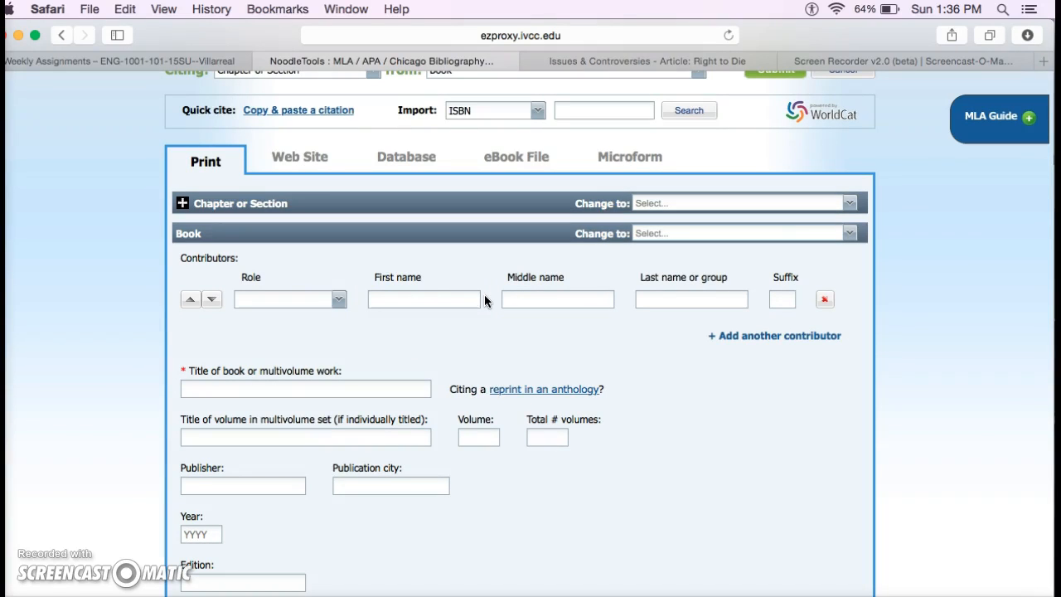
# Add an Author contributor with the author's first and last name
pyautogui.click(339, 299)
pyautogui.click(314, 325)
pyautogui.click(397, 301)
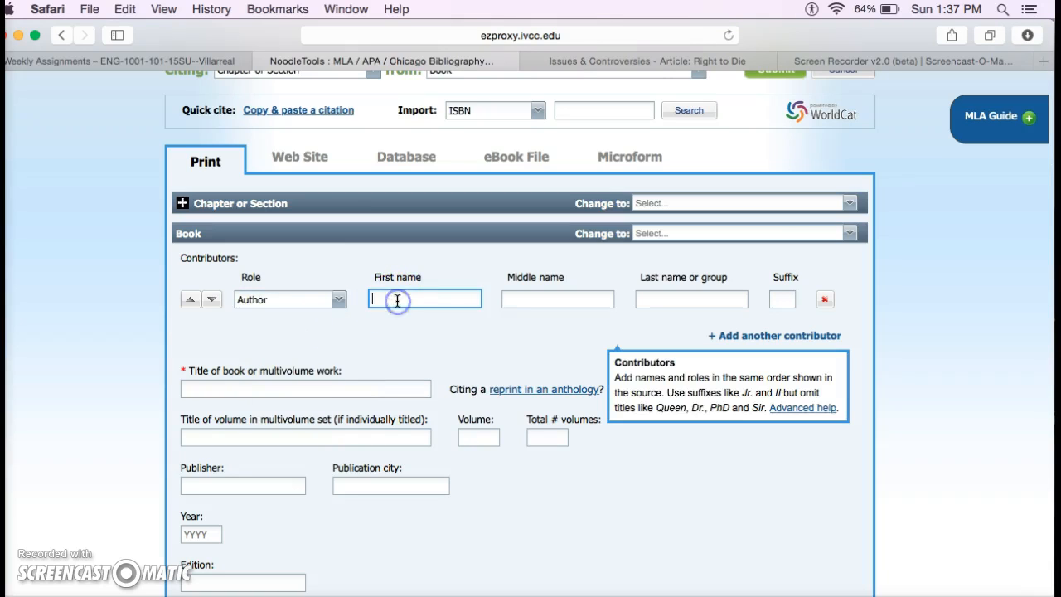
pyautogui.press('Tab')
pyautogui.press('Tab')
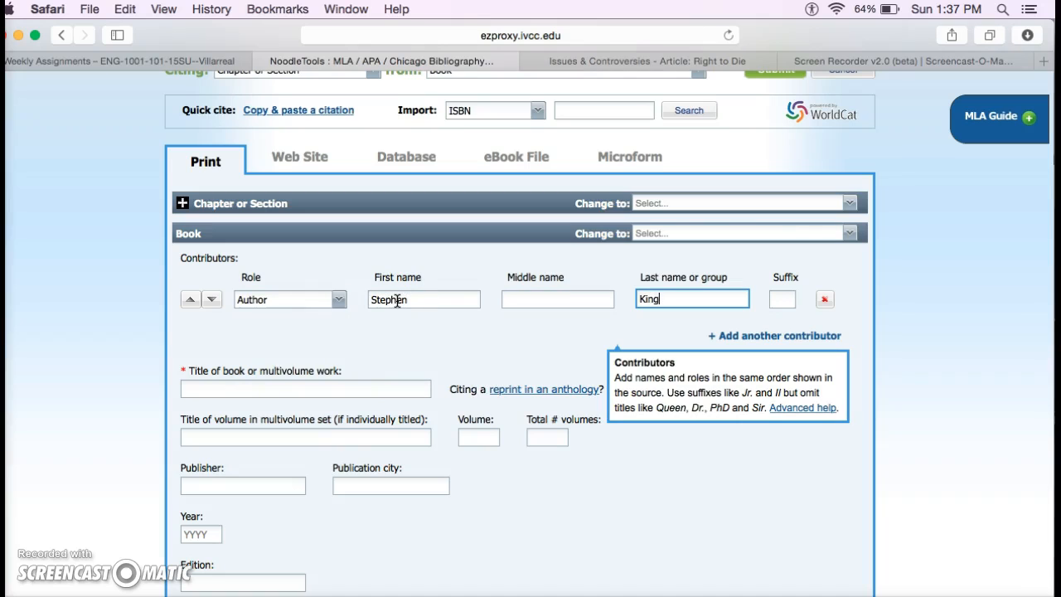
pyautogui.click(246, 382)
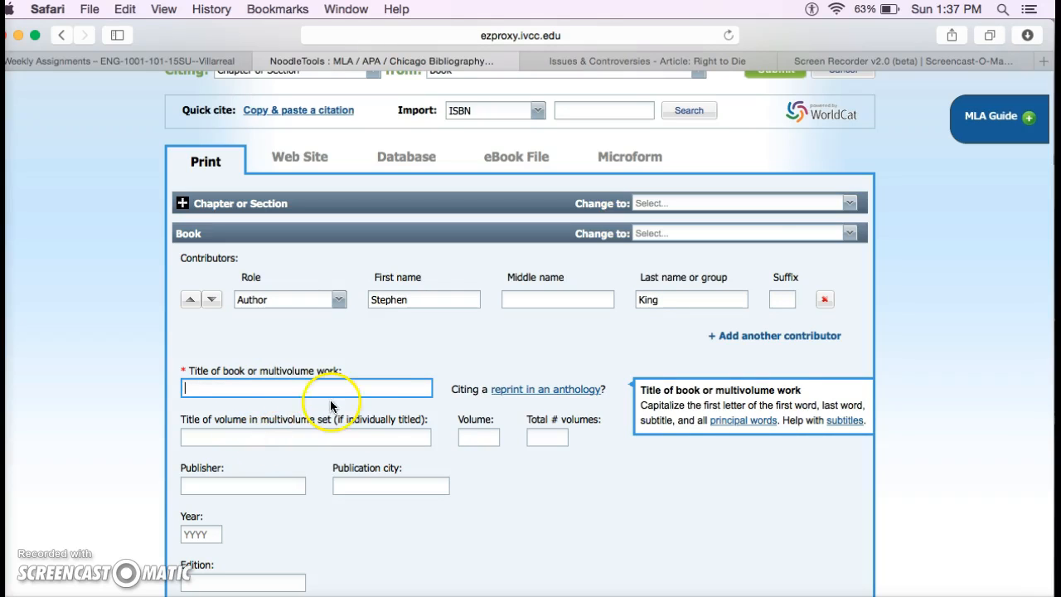
# Enter the book title 'On Writing', removing the extra space
pyautogui.click(291, 388)
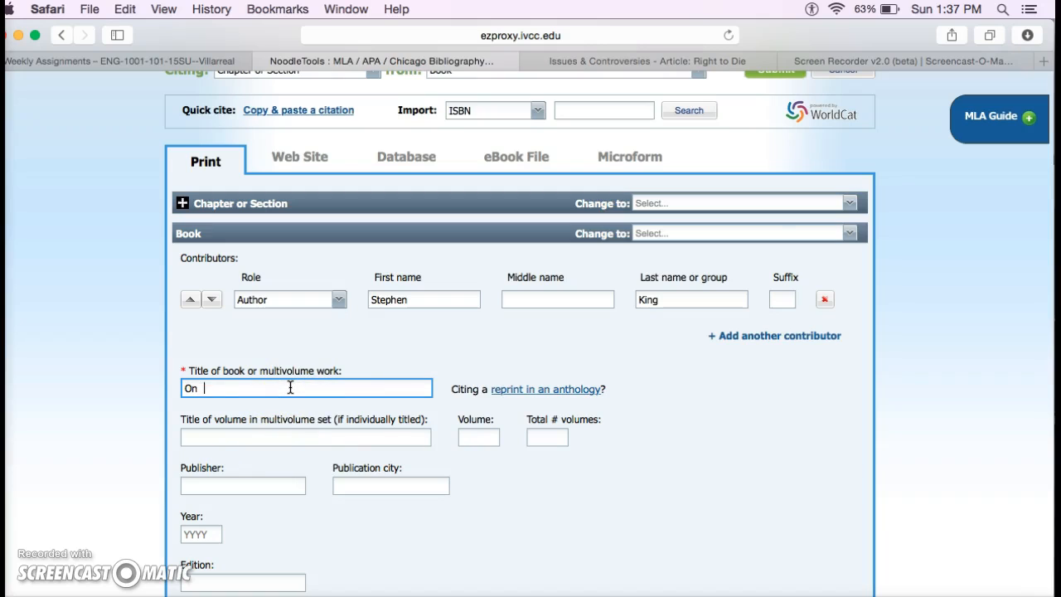
pyautogui.write('On  Writing')
pyautogui.click(203, 388)
pyautogui.press('BackSpace')
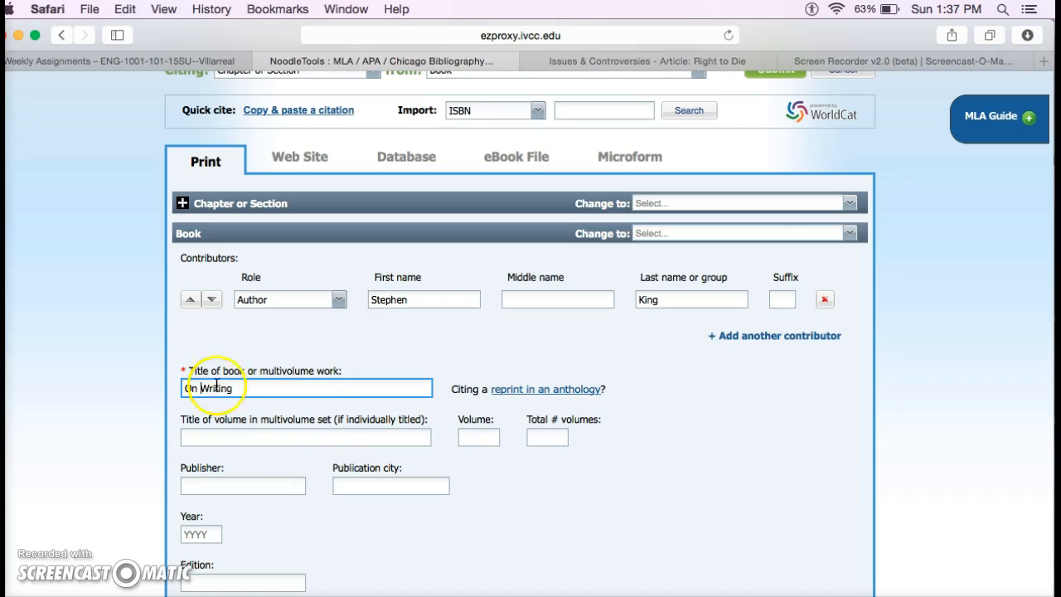
pyautogui.click(230, 433)
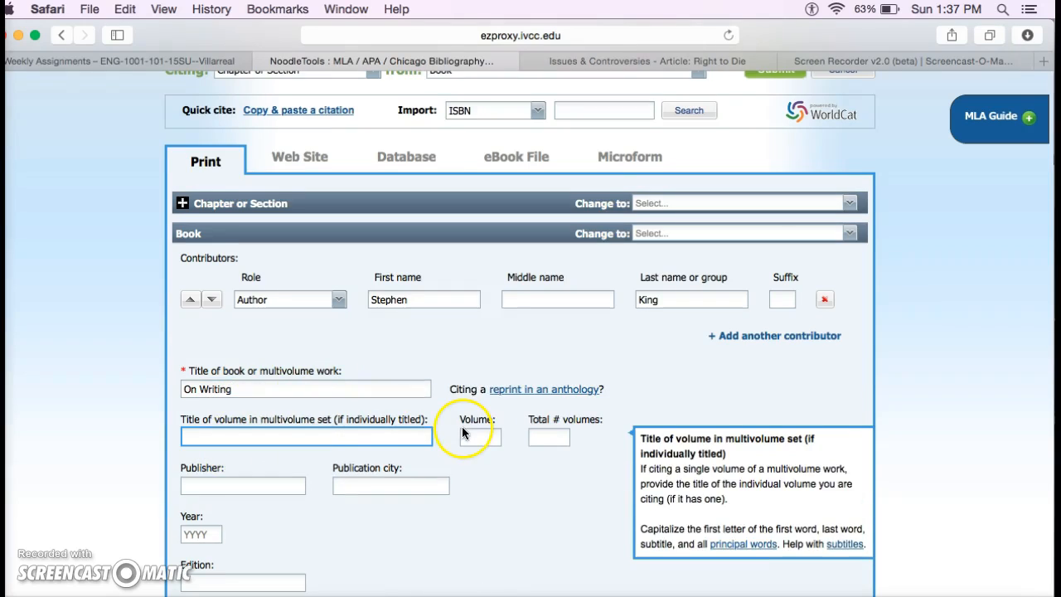
# Enter publisher Scribner, publication city New York and year 2010
pyautogui.scroll(-1, 462, 426)
pyautogui.click(240, 460)
pyautogui.write('Scribner')
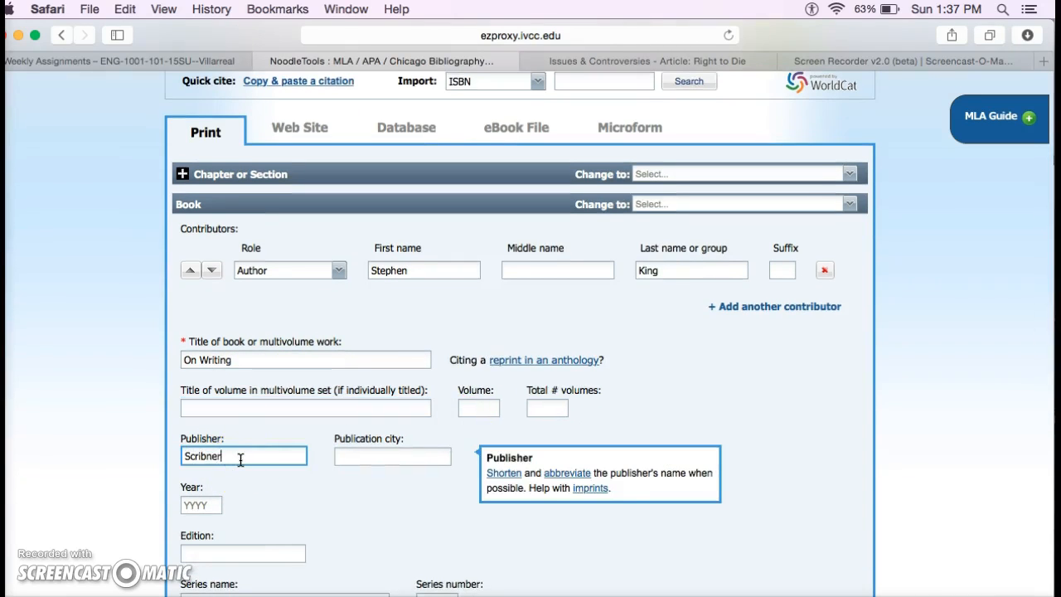
pyautogui.press('Tab')
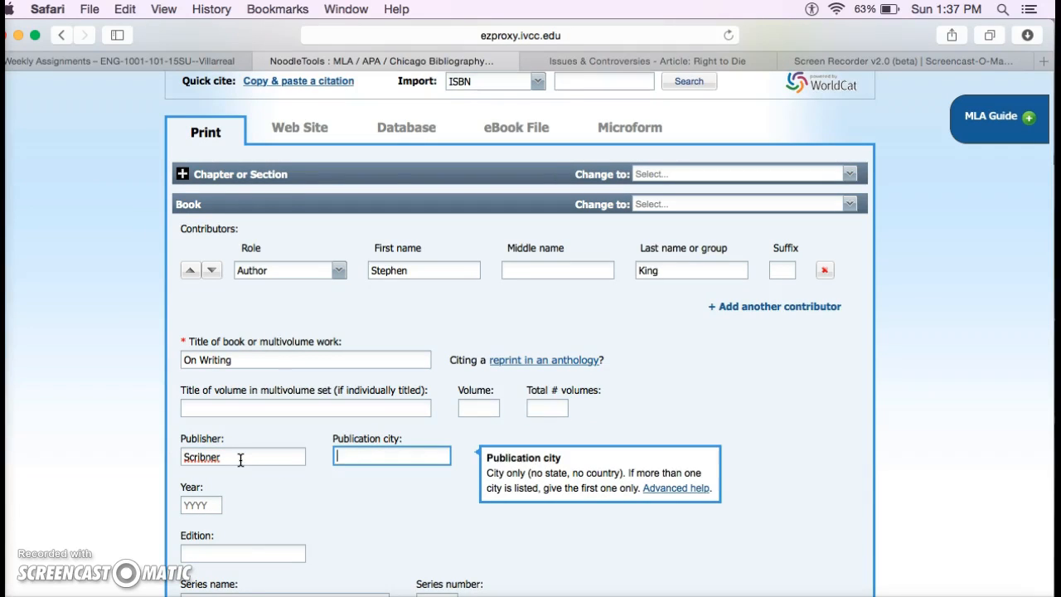
pyautogui.write('New York')
pyautogui.press('Tab')
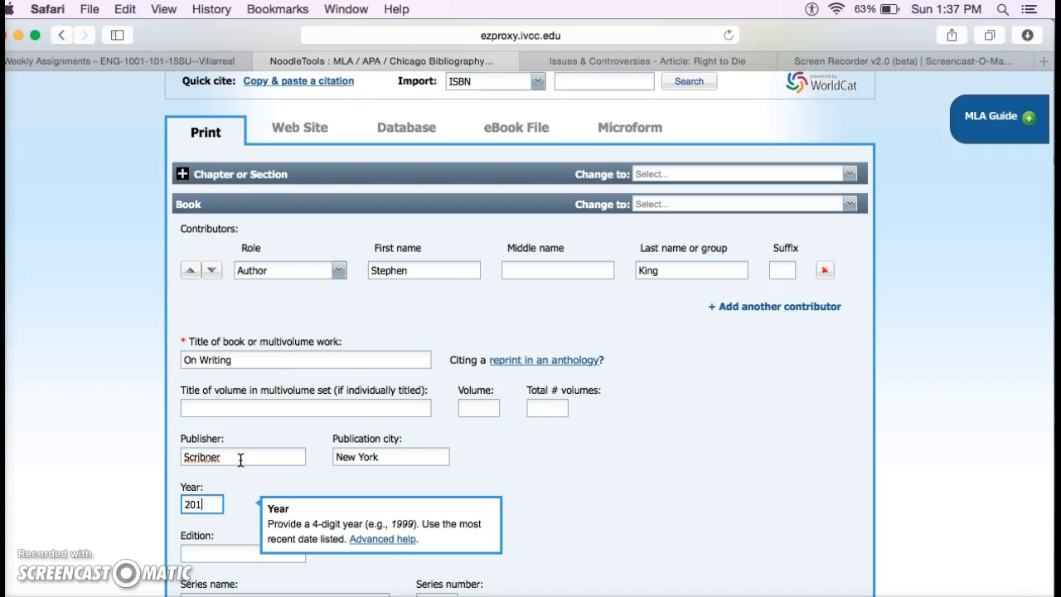
pyautogui.click(536, 454)
pyautogui.scroll(-2, 536, 454)
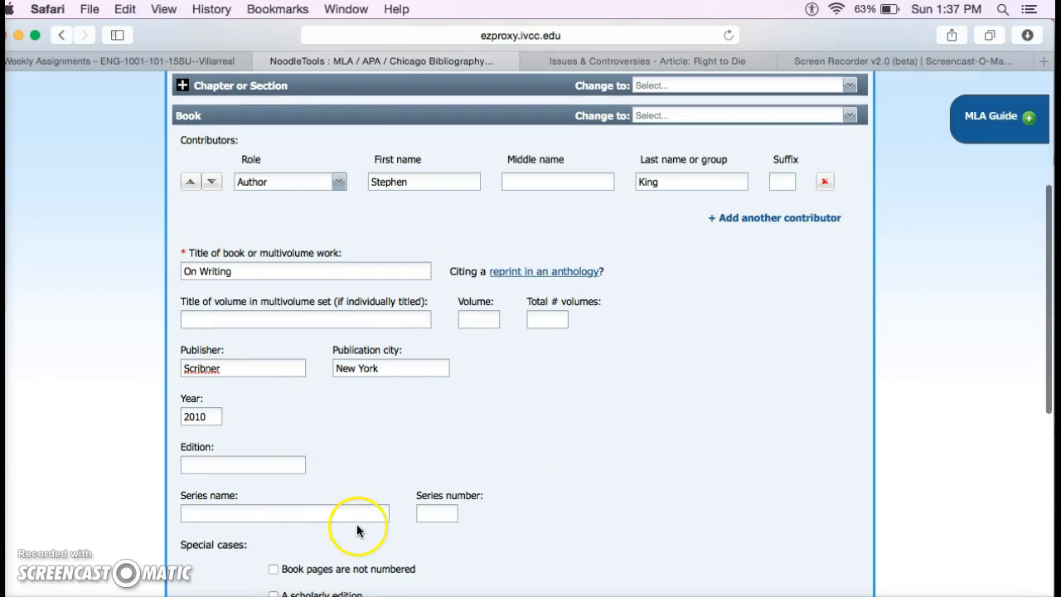
pyautogui.scroll(-2, 386, 497)
pyautogui.scroll(-9, 343, 473)
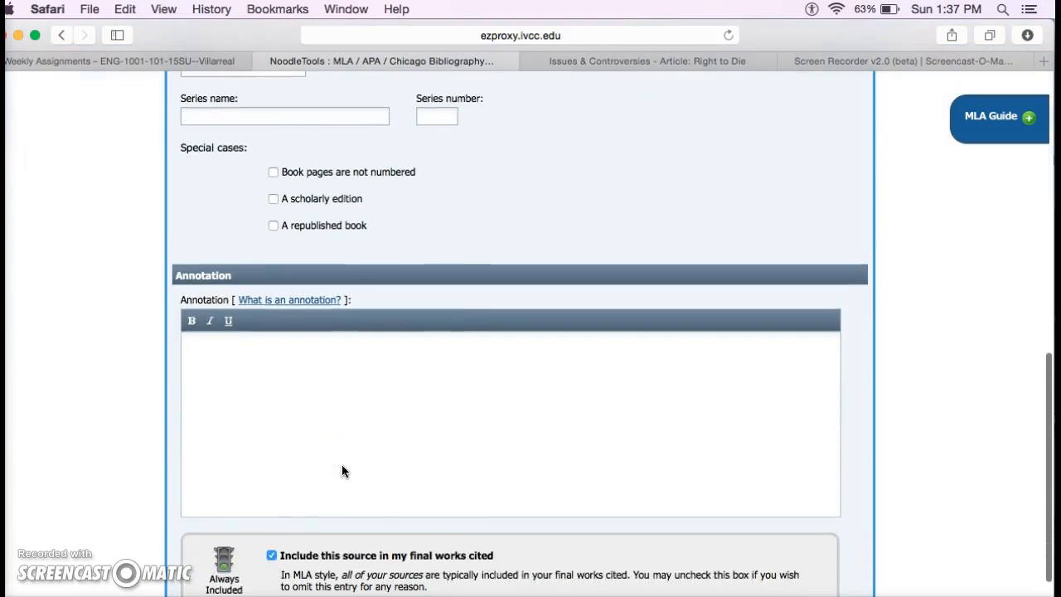
# Annotate the book with 'This is the space.' and submit the citation
pyautogui.click(265, 258)
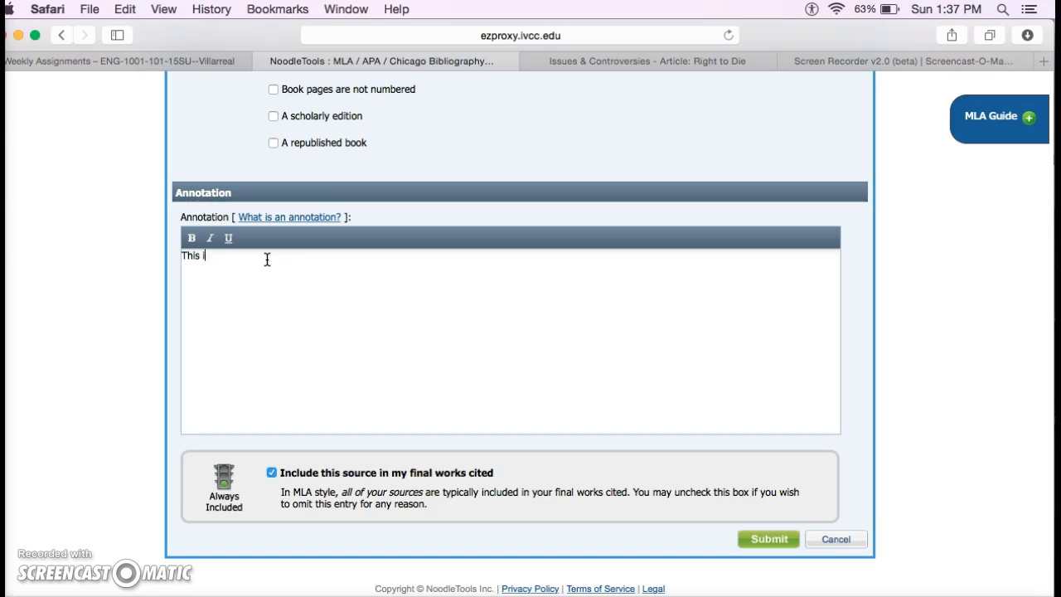
pyautogui.write('This is the space.')
pyautogui.moveTo(296, 260); pyautogui.dragTo(168, 259)
pyautogui.click(477, 280)
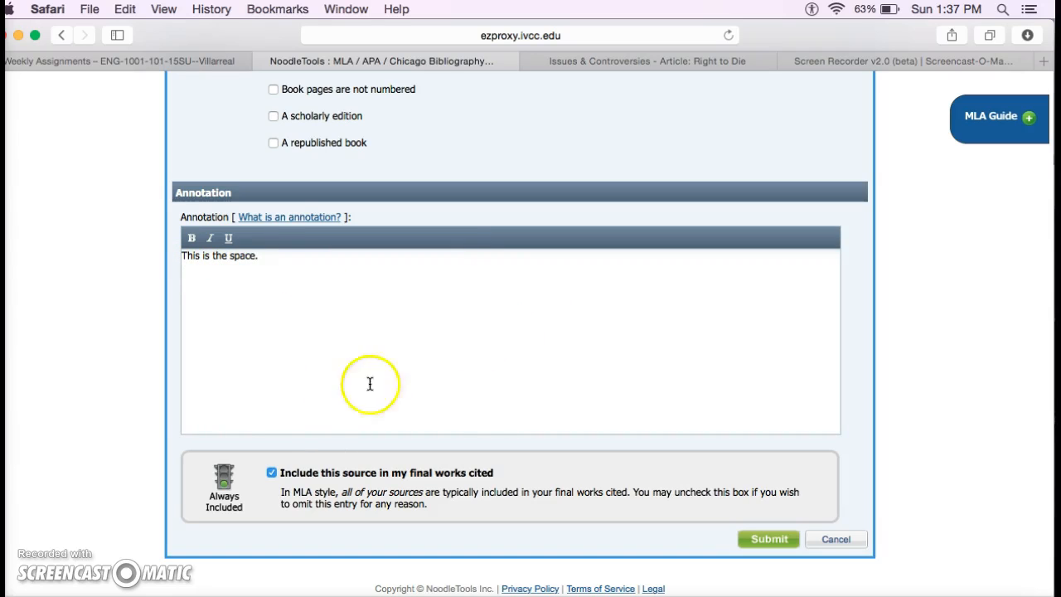
pyautogui.scroll(-1, 393, 273)
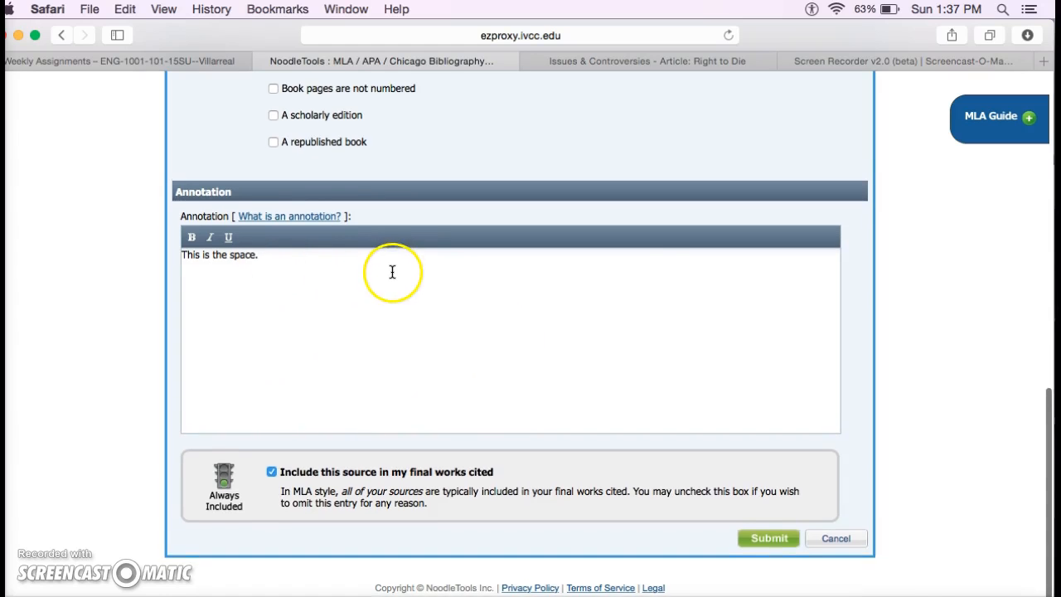
pyautogui.click(768, 541)
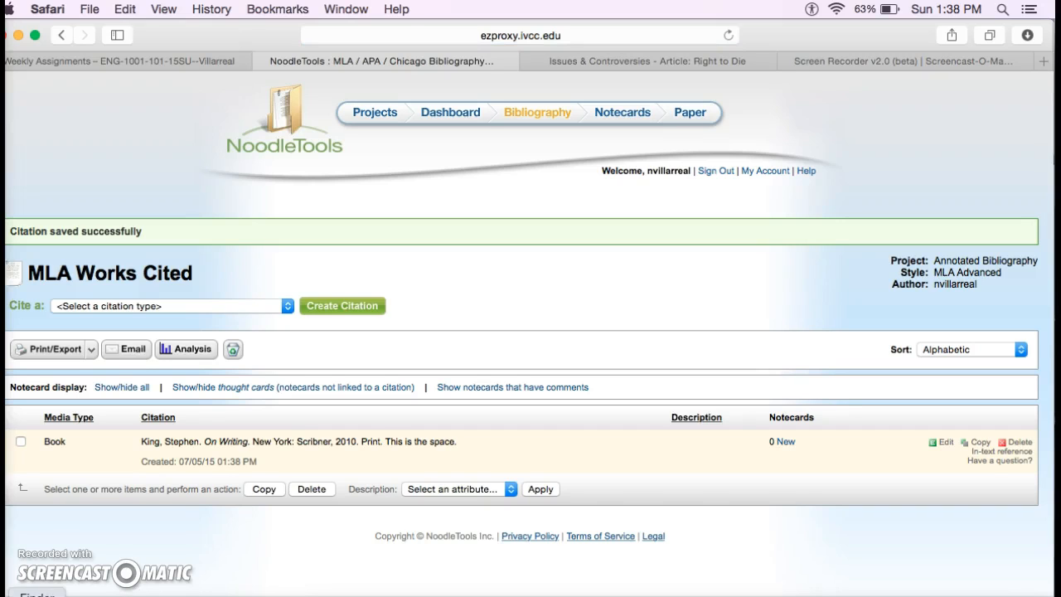
pyautogui.click(713, 307)
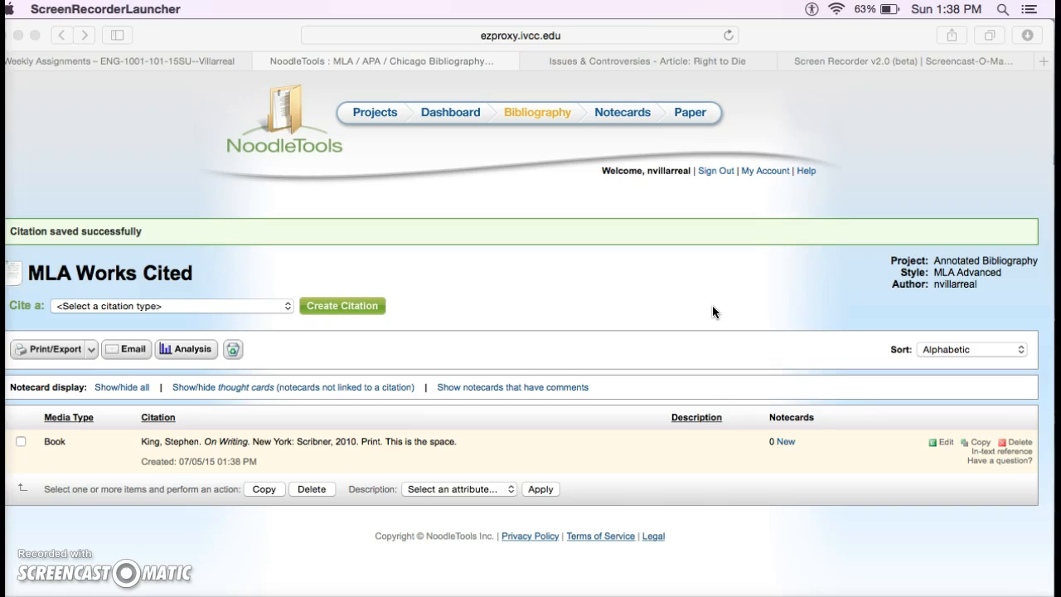
pyautogui.click(580, 282)
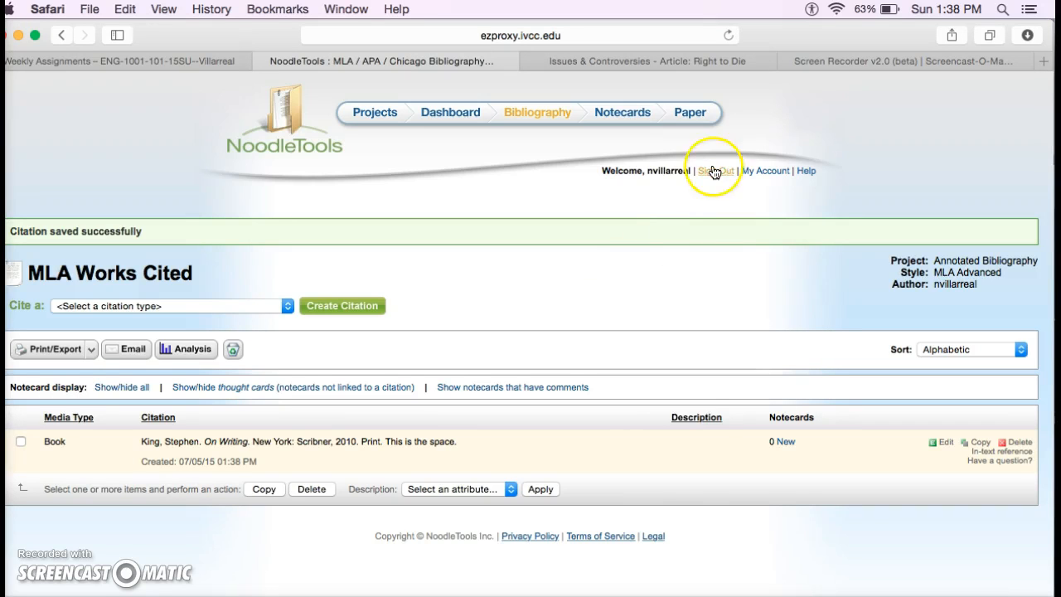
pyautogui.click(643, 63)
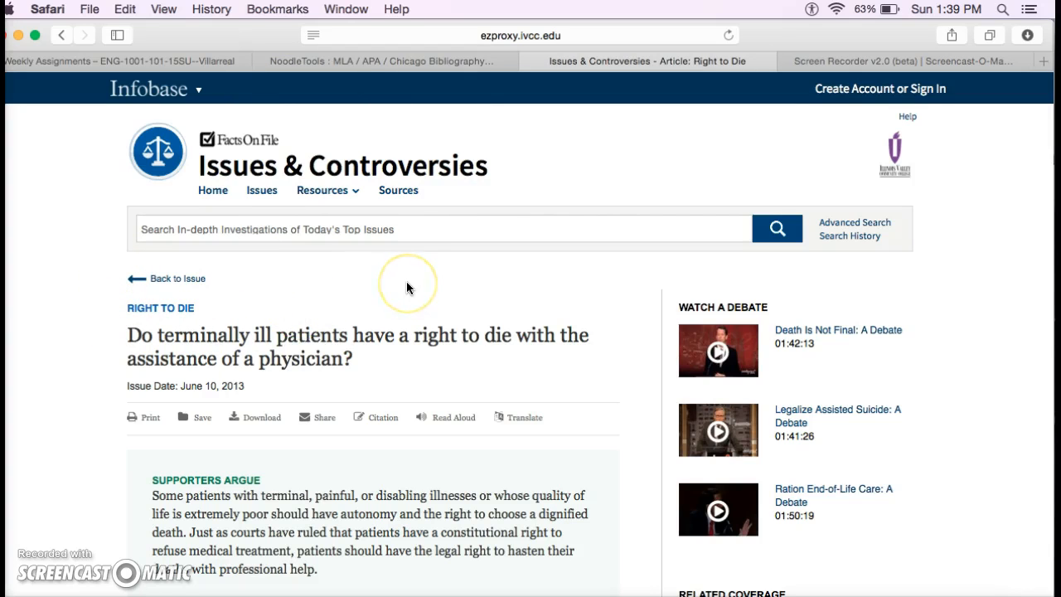
pyautogui.click(419, 65)
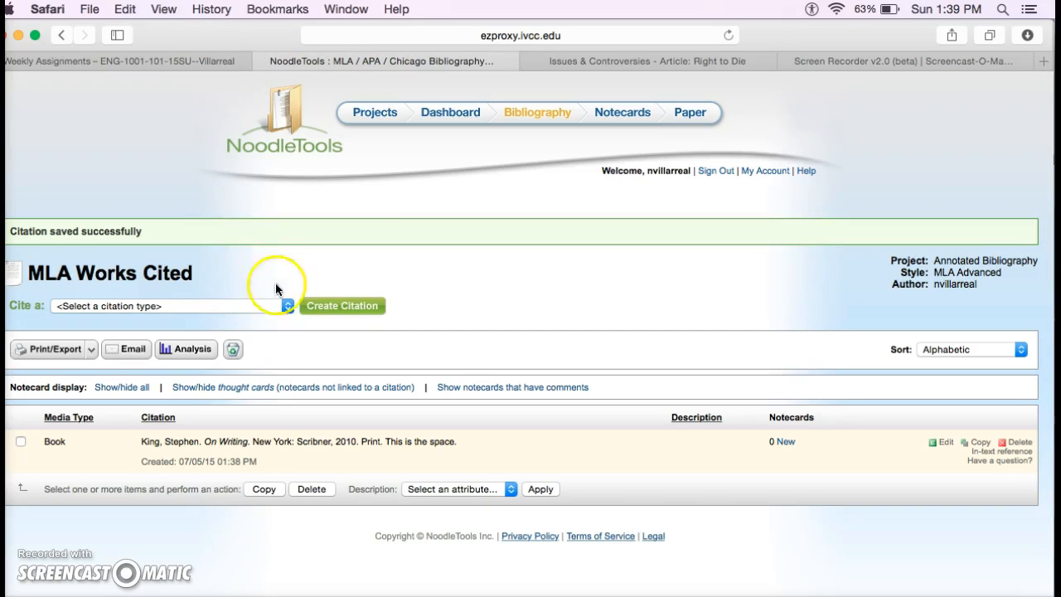
# Start a Database citation and pick Original Content / Other as the source type
pyautogui.click(288, 306)
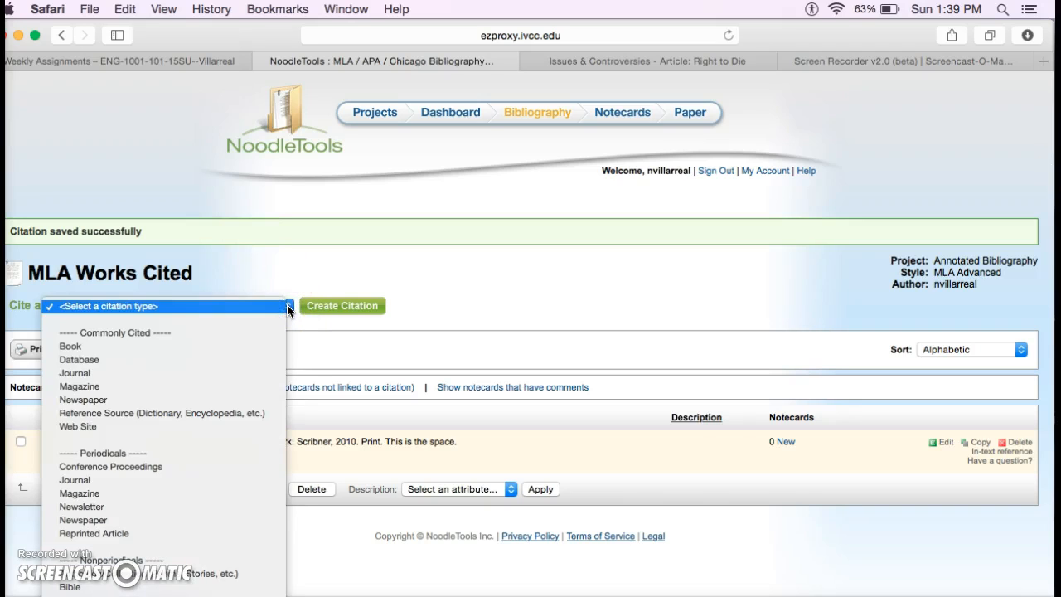
pyautogui.click(228, 359)
pyautogui.click(350, 307)
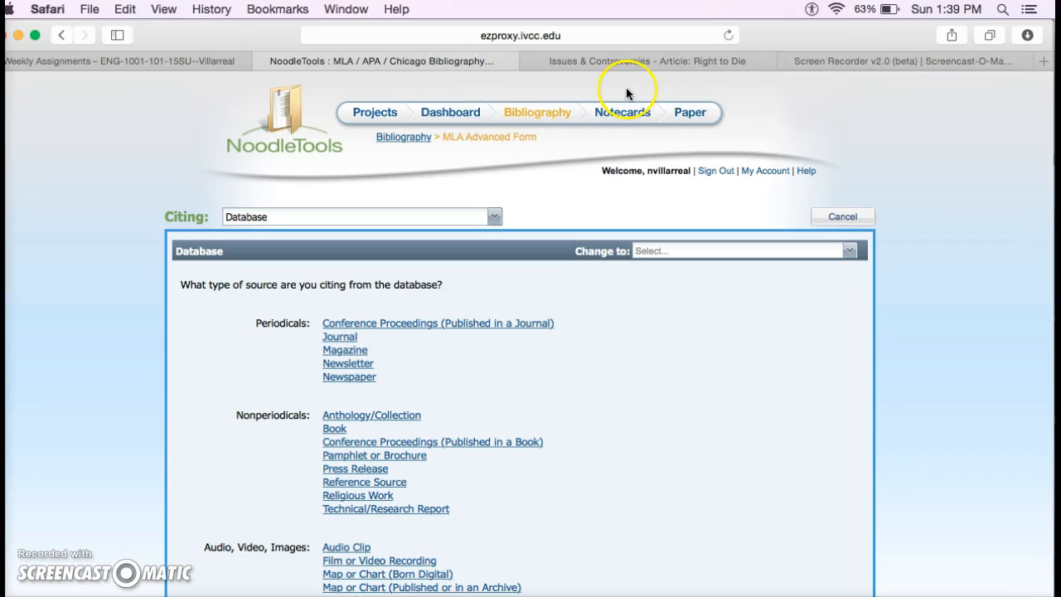
pyautogui.click(670, 60)
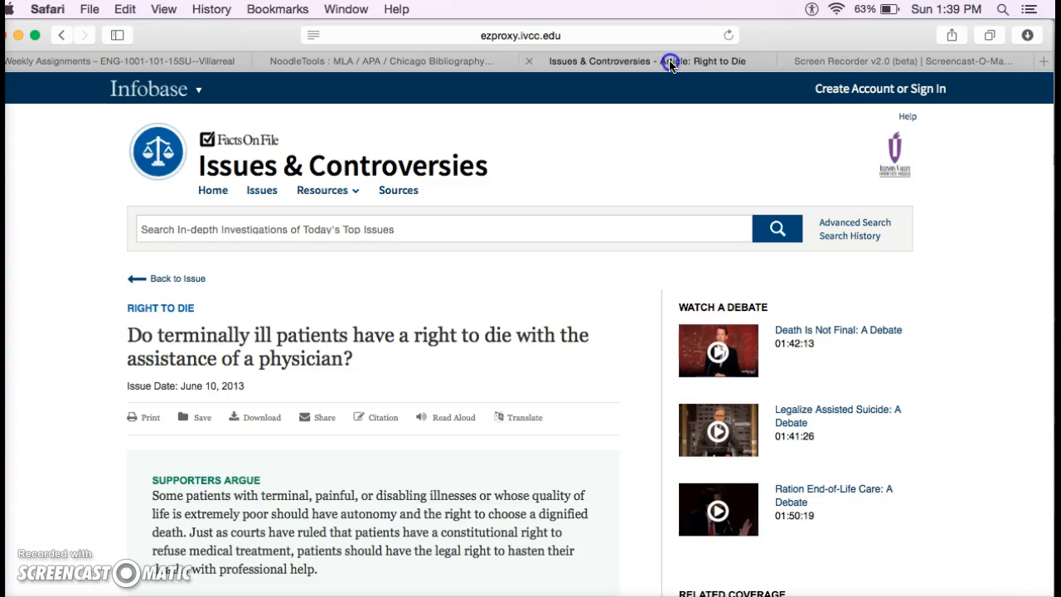
pyautogui.click(415, 63)
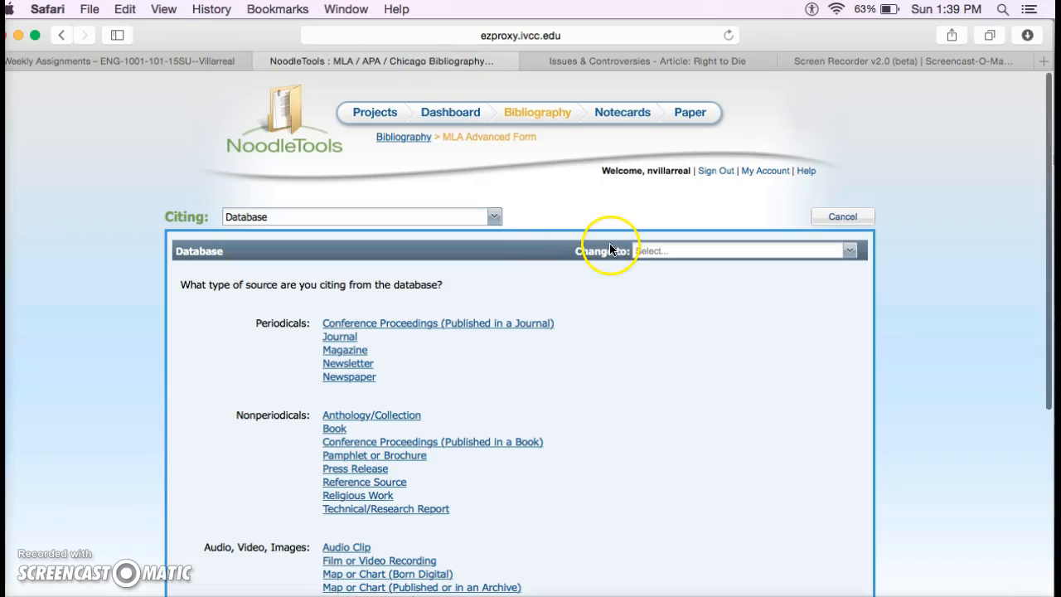
pyautogui.scroll(-1, 542, 335)
pyautogui.scroll(-2, 543, 336)
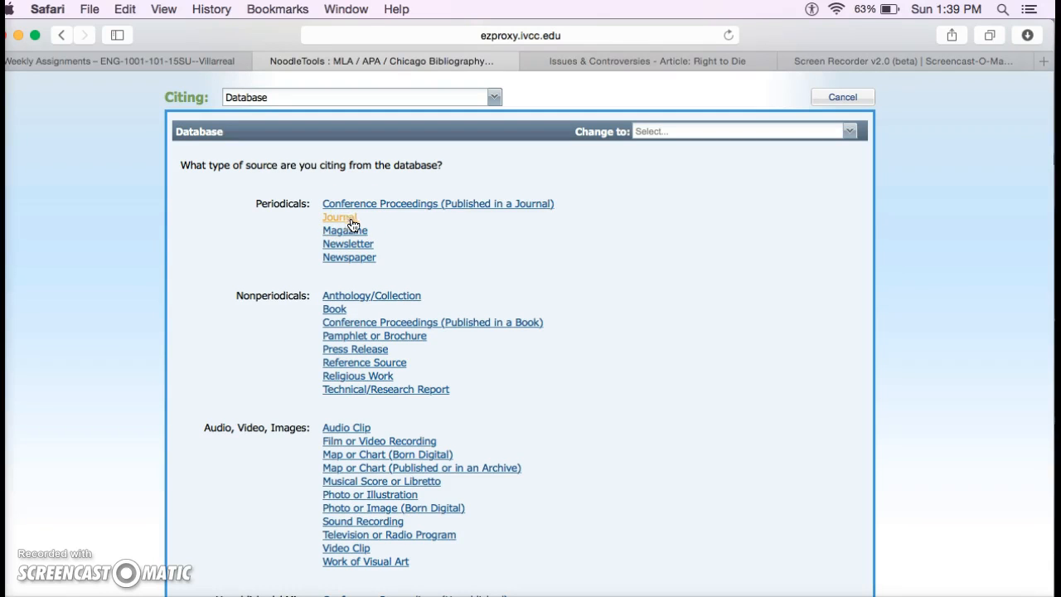
pyautogui.scroll(-3, 425, 243)
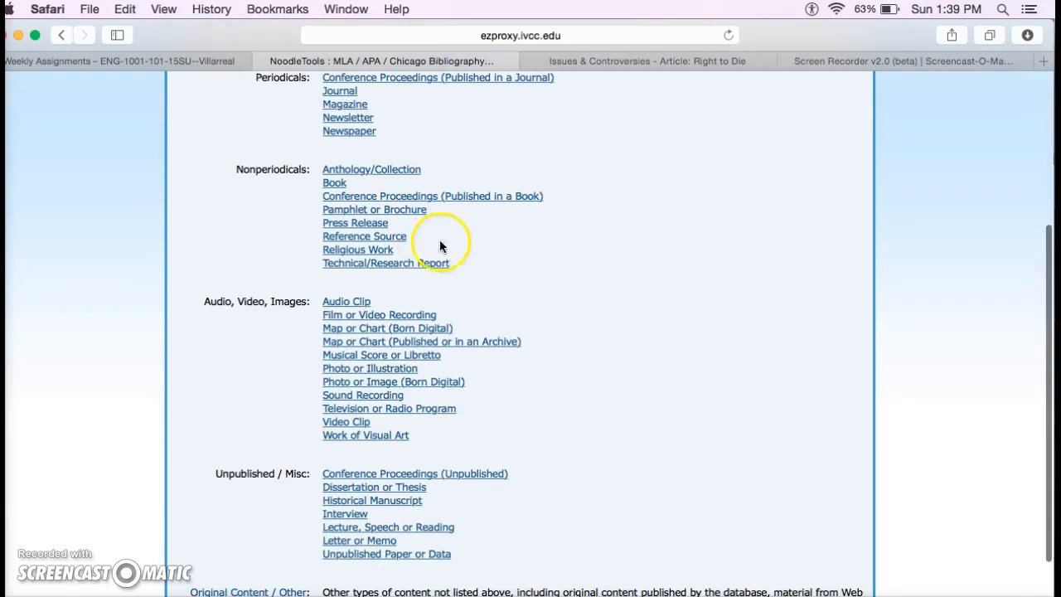
pyautogui.scroll(-2, 441, 246)
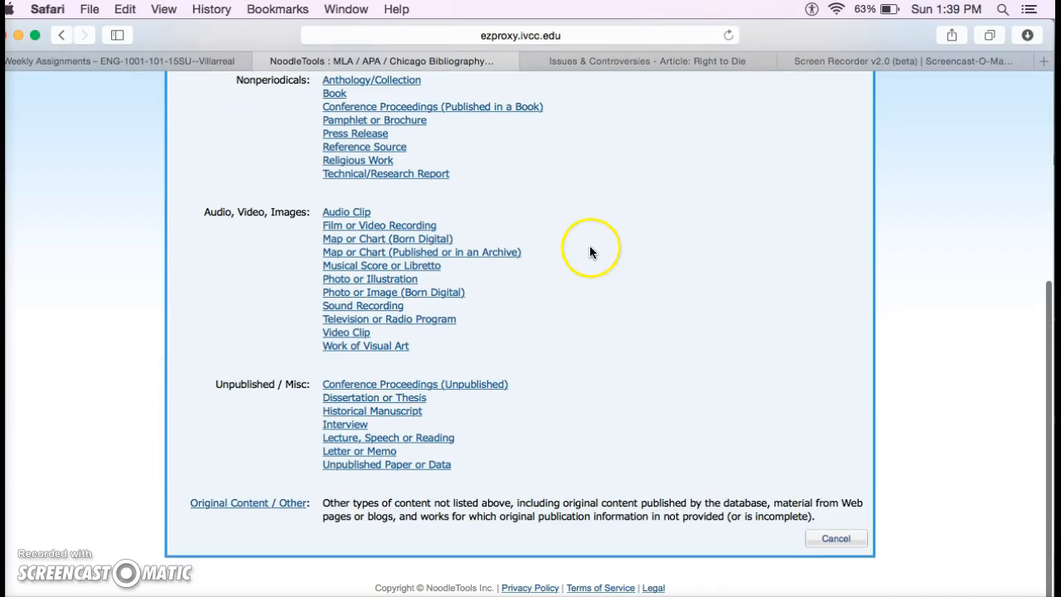
pyautogui.click(263, 504)
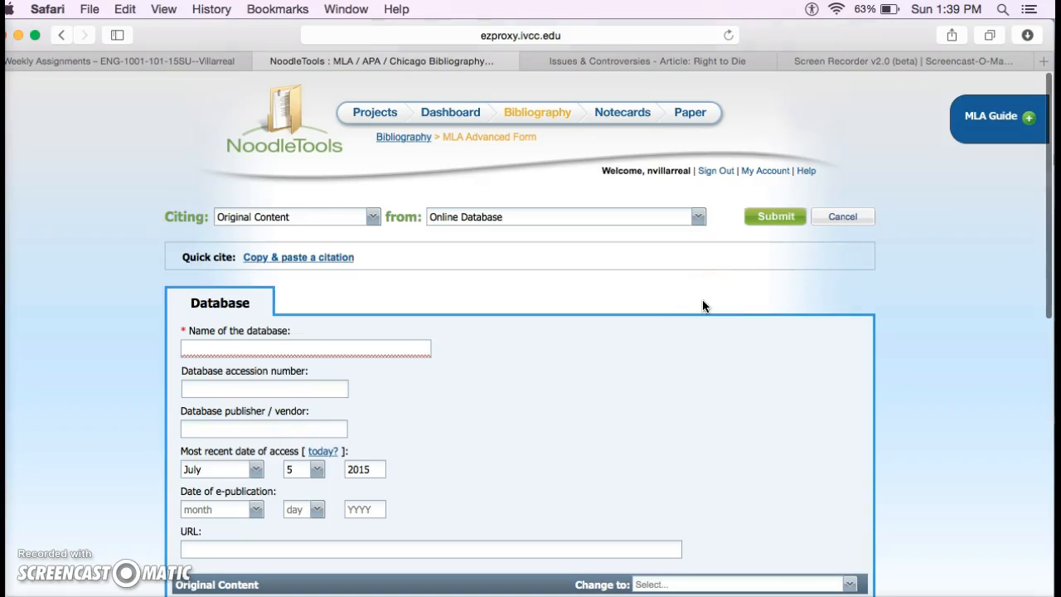
# Enter the database name 'Issue and Controversies', correcting the spelling via the suggestion
pyautogui.click(291, 347)
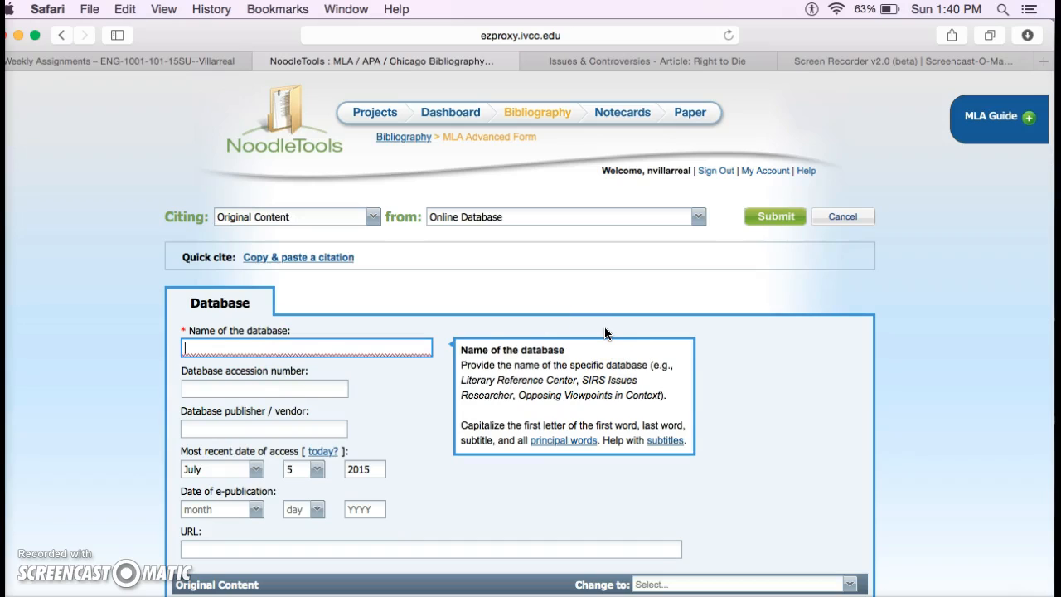
pyautogui.write('Issue and')
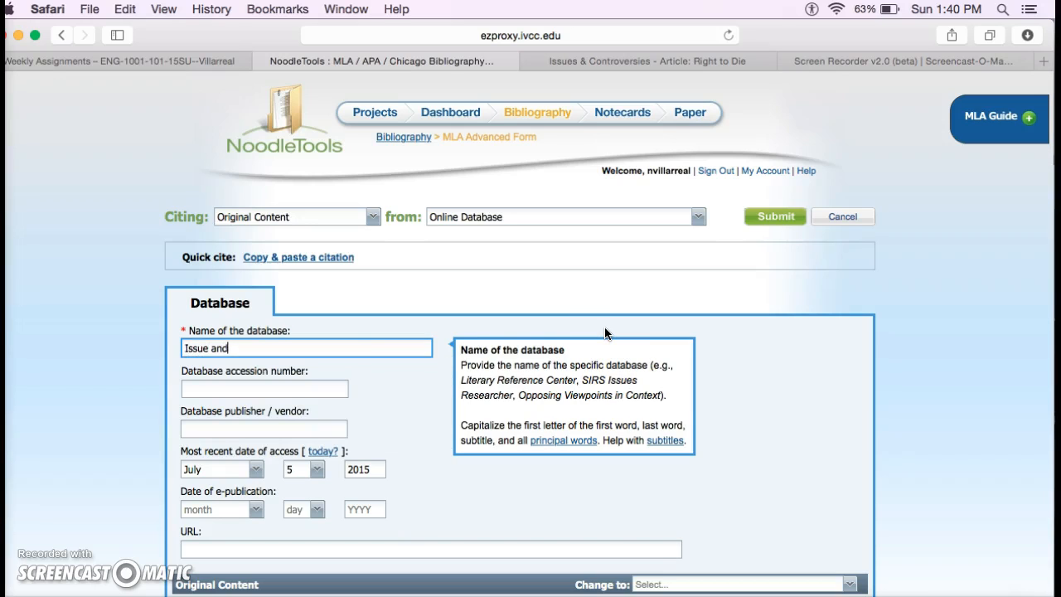
pyautogui.write(' Controvieries')
pyautogui.press('BackSpace')
pyautogui.write('ies')
pyautogui.rightClick(269, 357)
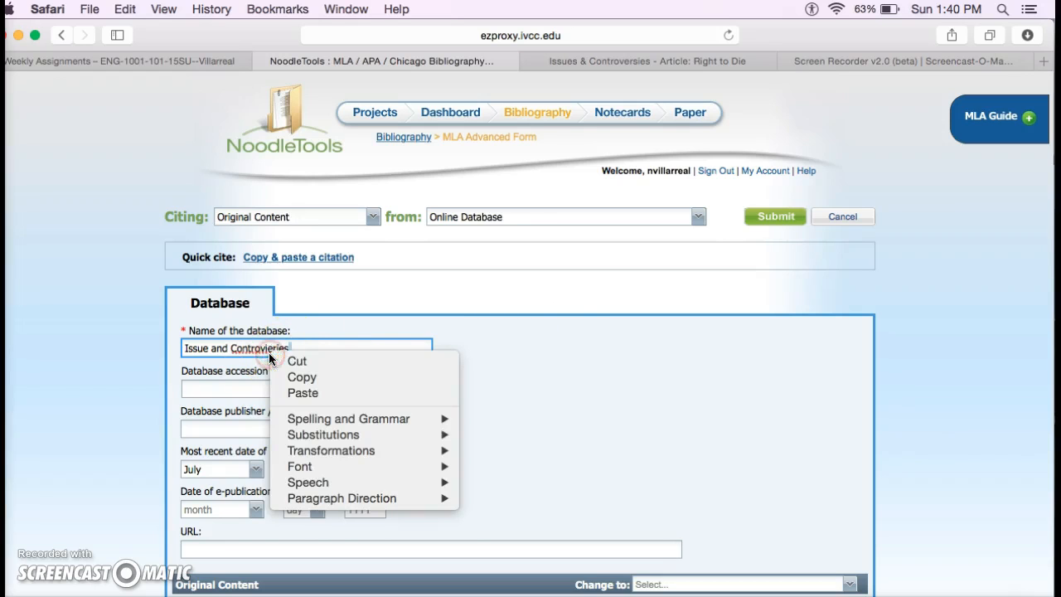
pyautogui.rightClick(261, 348)
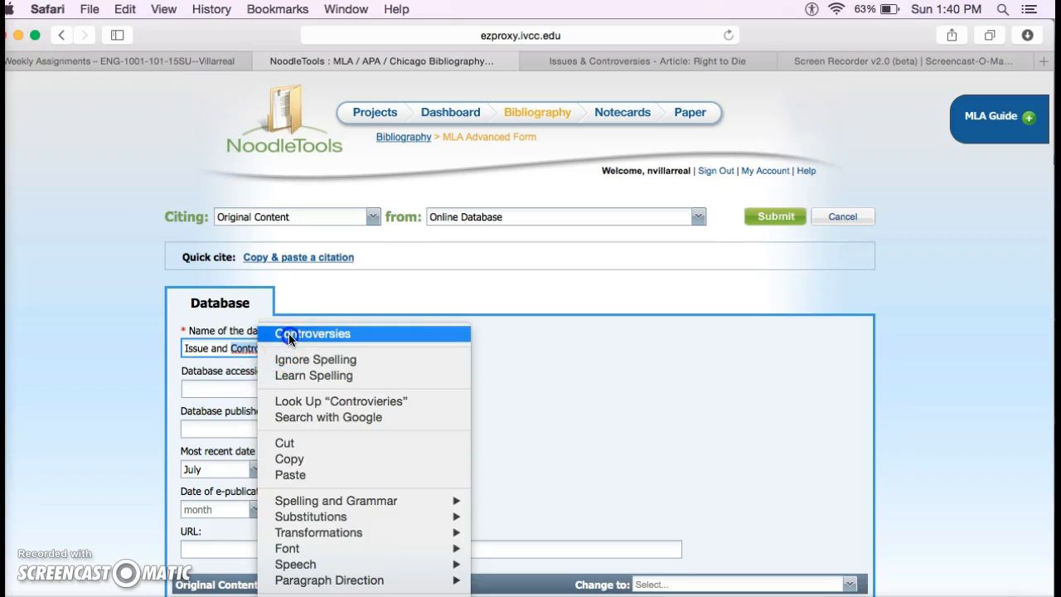
pyautogui.click(289, 335)
pyautogui.click(327, 390)
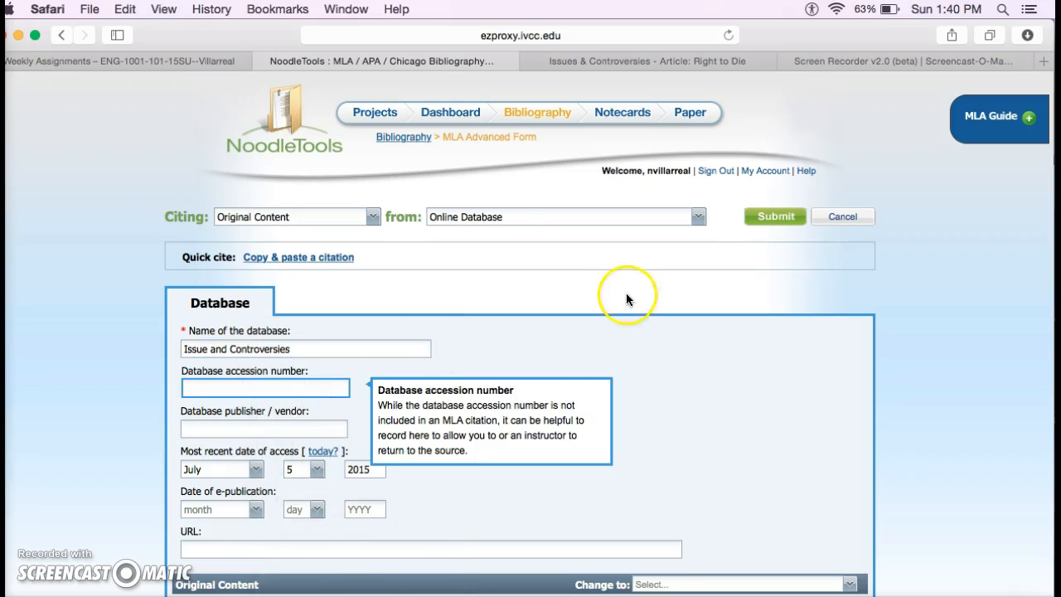
# Check the source article and enter Infobase as the database publisher
pyautogui.click(831, 61)
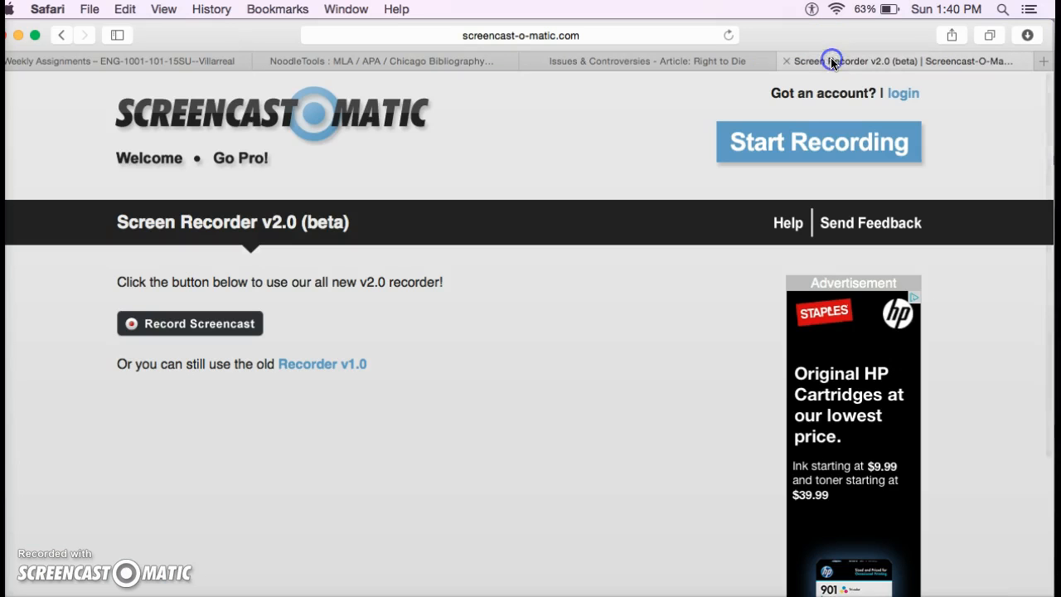
pyautogui.click(618, 65)
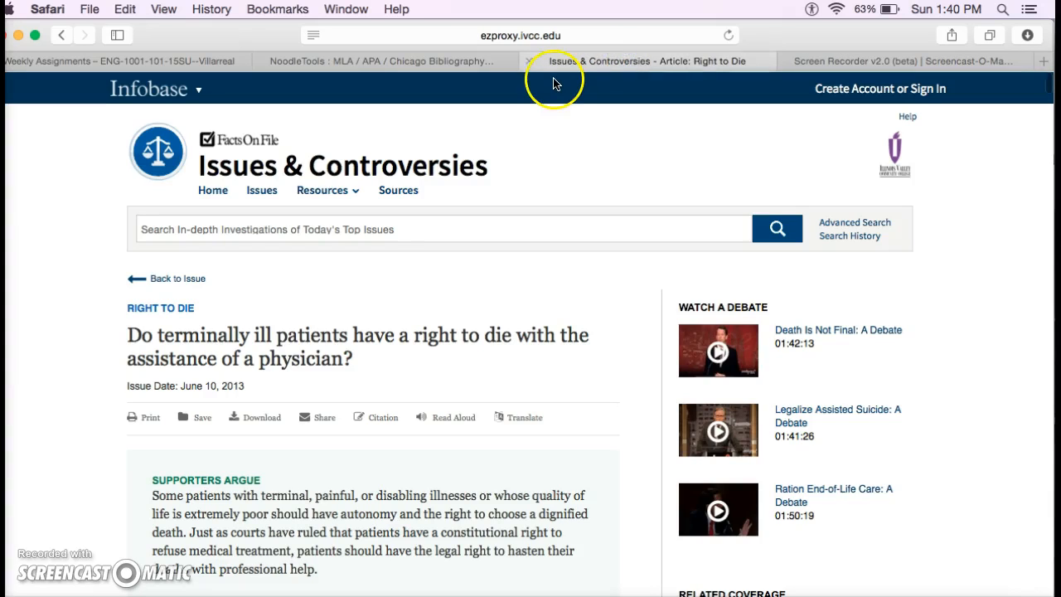
pyautogui.scroll(-5, 481, 171)
pyautogui.scroll(4, 481, 171)
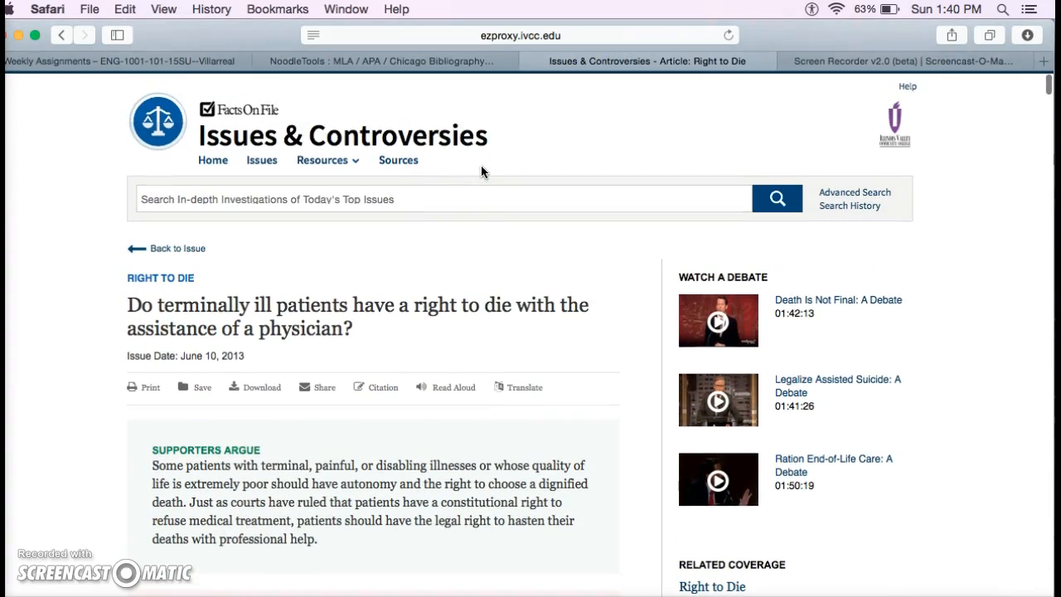
pyautogui.click(409, 67)
pyautogui.scroll(-2, 363, 199)
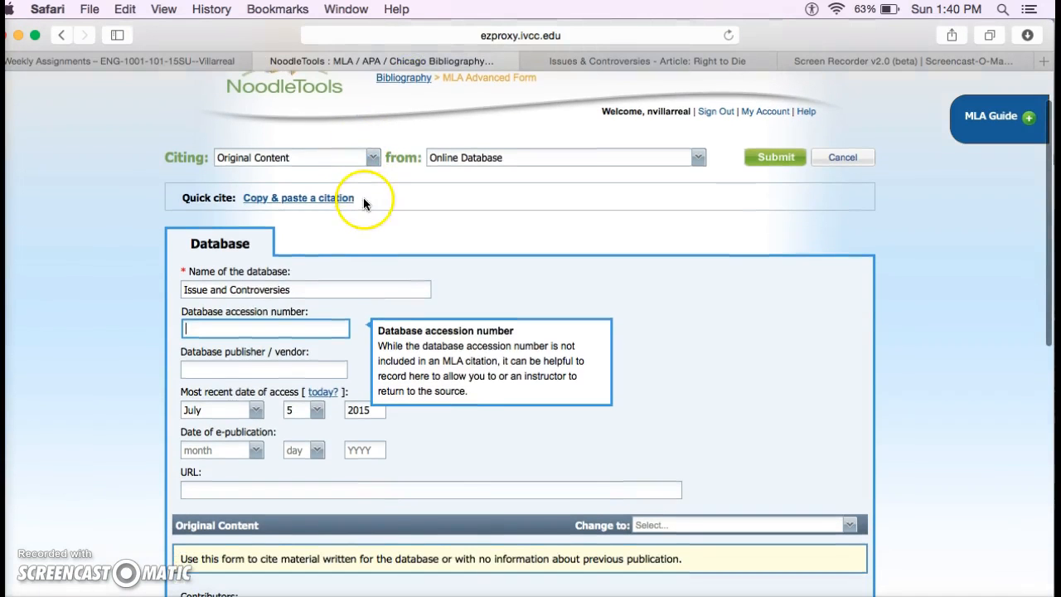
pyautogui.click(263, 366)
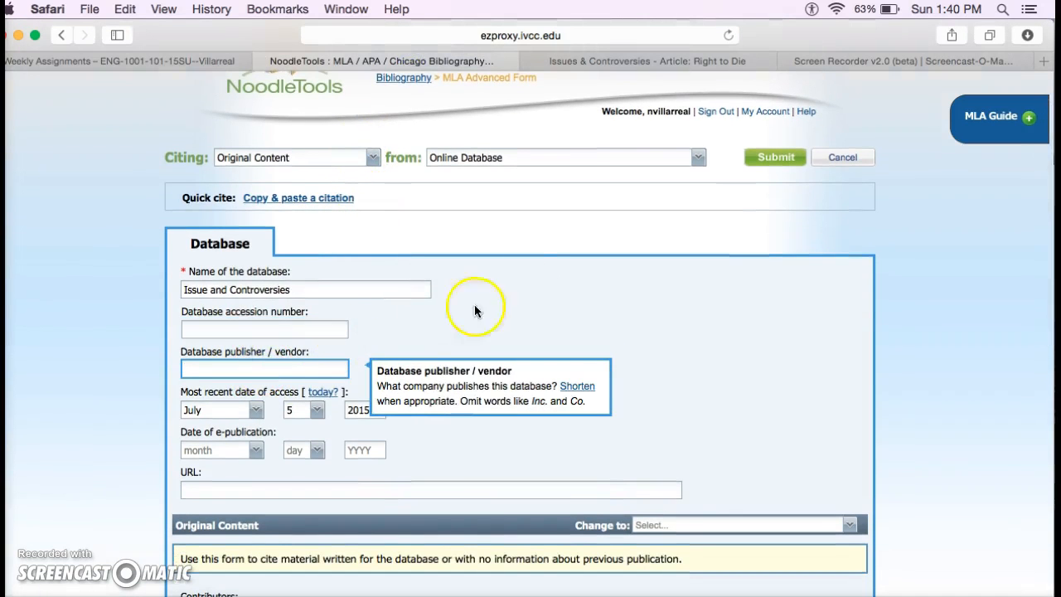
pyautogui.click(688, 61)
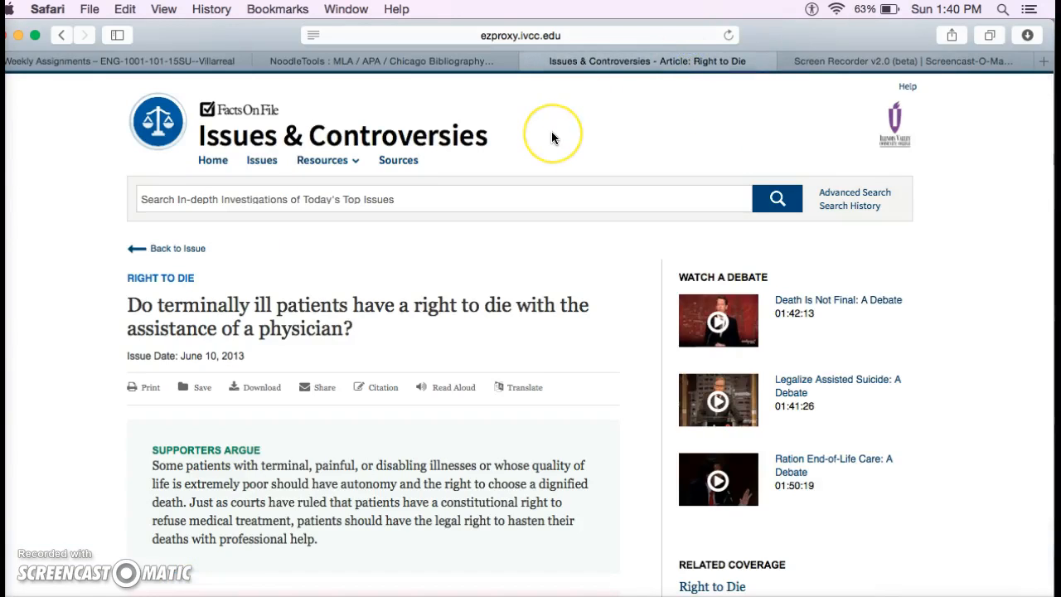
pyautogui.scroll(1, 552, 138)
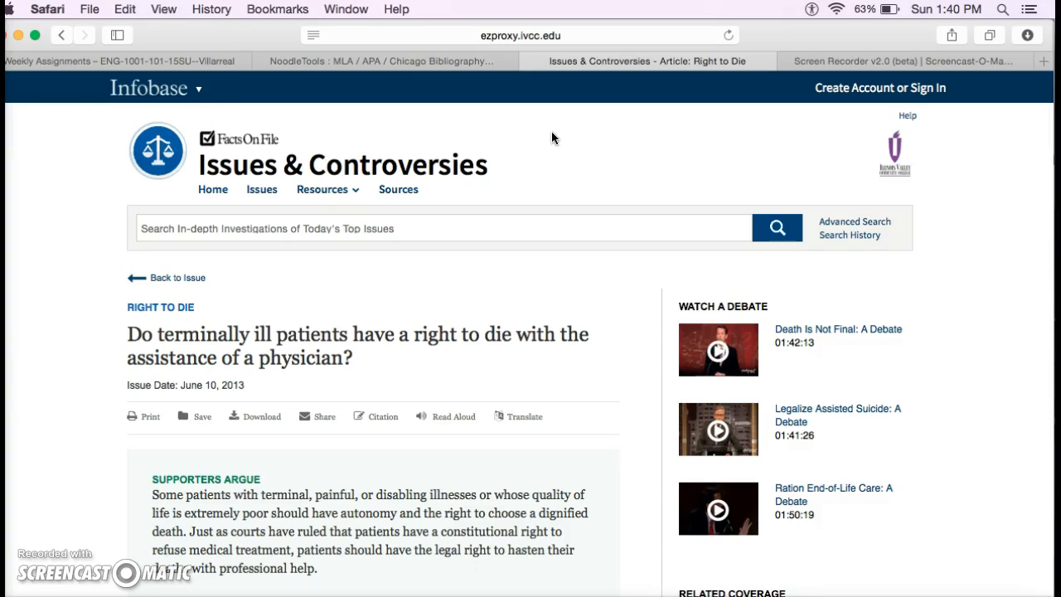
pyautogui.click(355, 59)
pyautogui.write('Infobase')
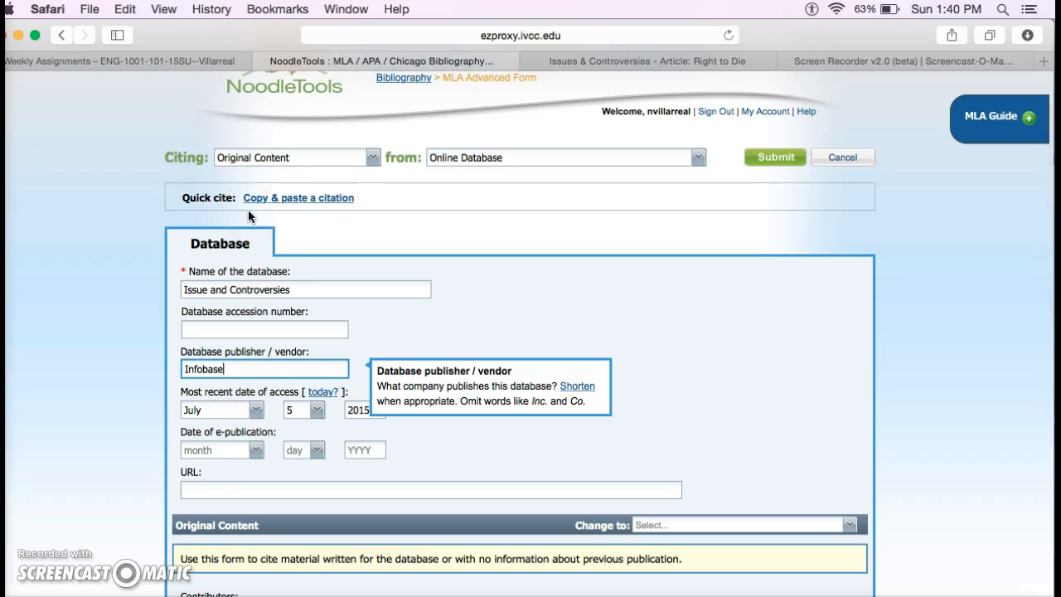
pyautogui.click(268, 402)
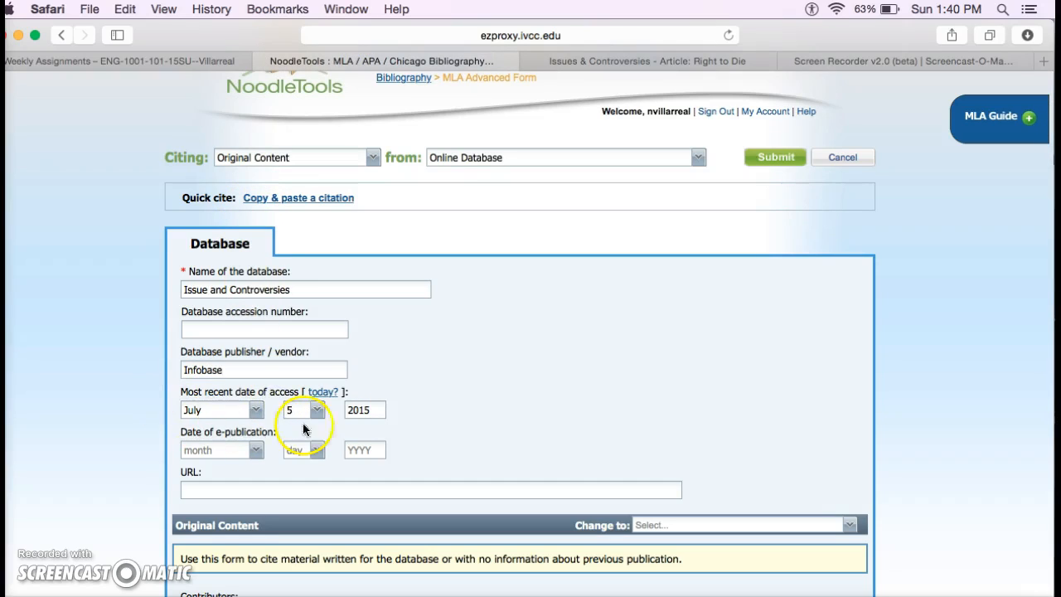
# Set the e-publication date to June 10, 2013
pyautogui.click(257, 449)
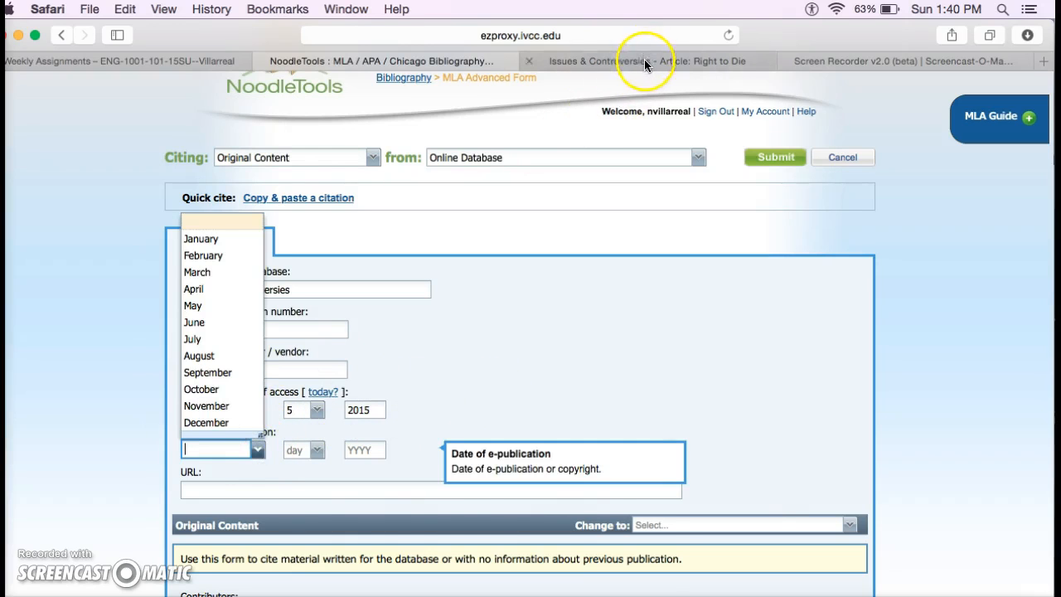
pyautogui.click(645, 63)
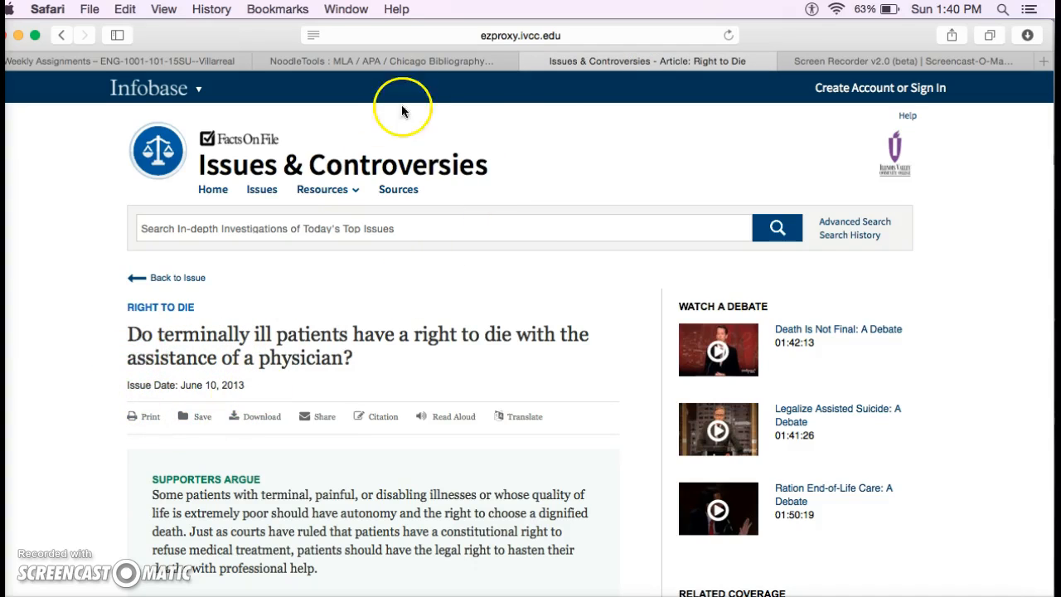
pyautogui.click(404, 62)
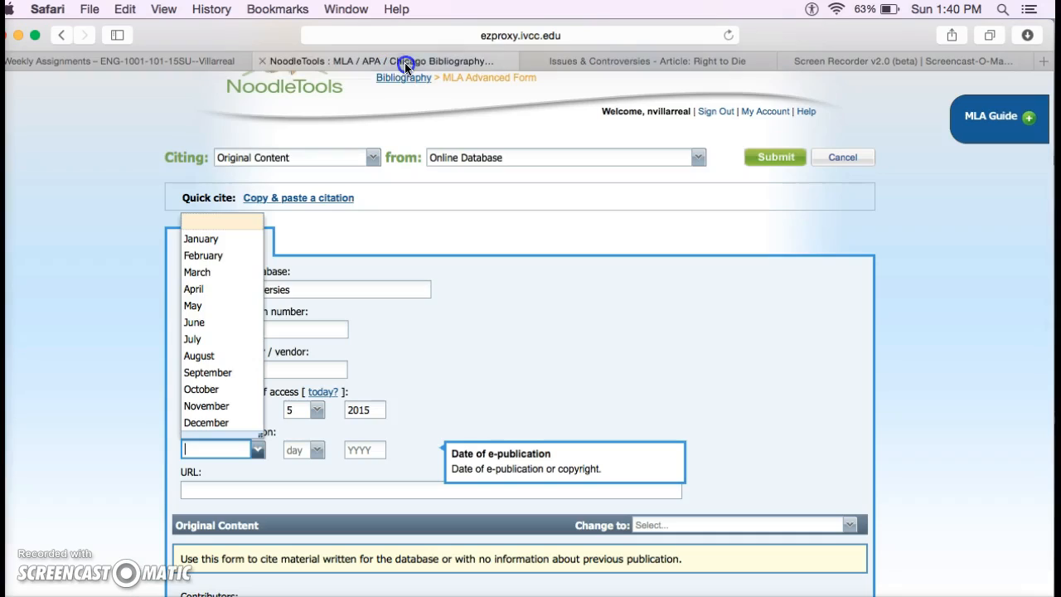
pyautogui.click(199, 322)
pyautogui.click(316, 452)
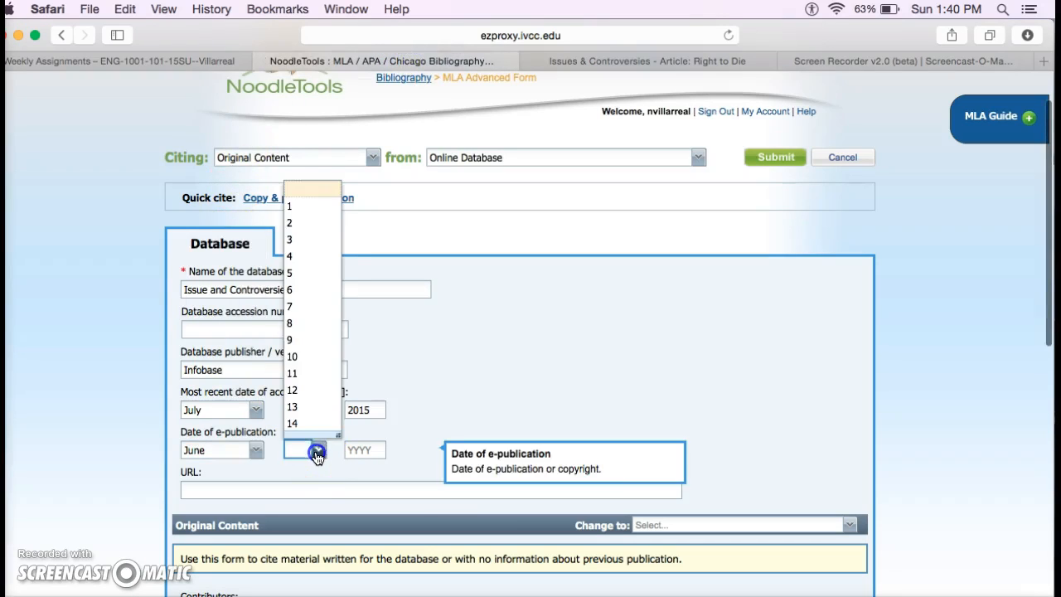
pyautogui.click(307, 358)
pyautogui.click(367, 449)
pyautogui.write('2013')
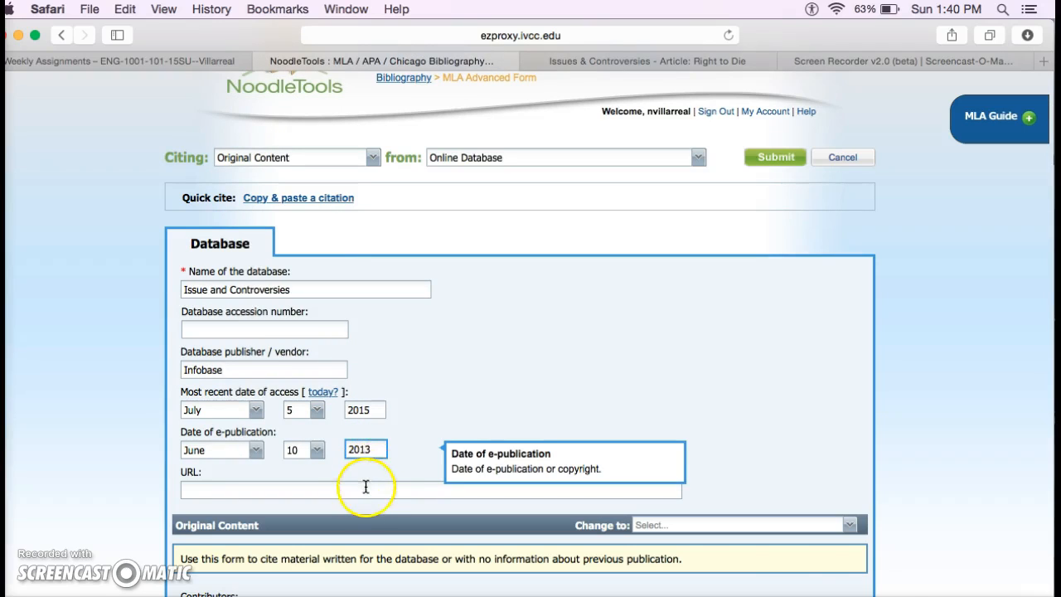
pyautogui.click(363, 489)
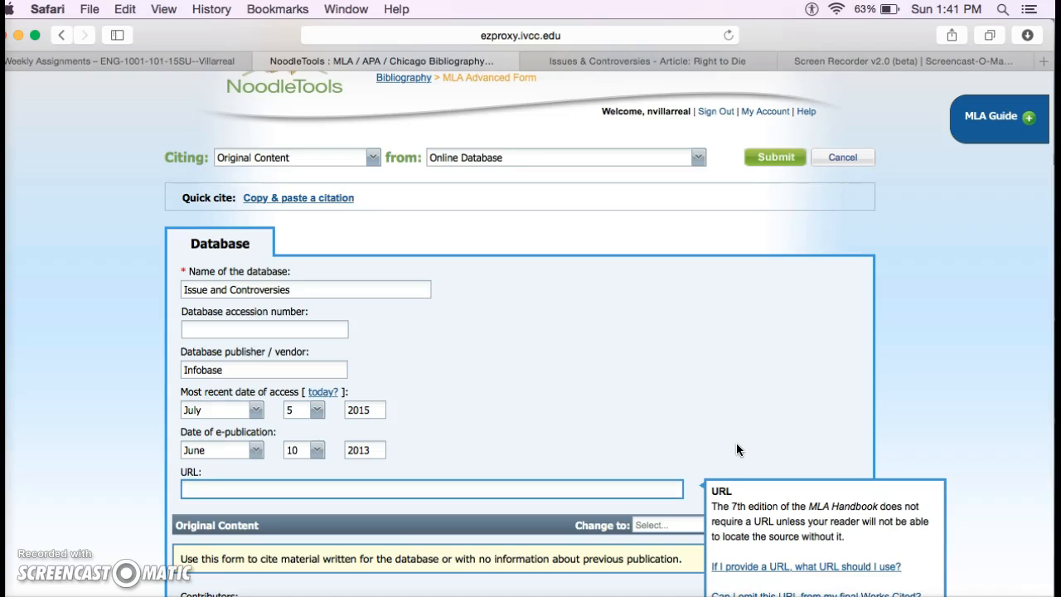
# Enter 'Right to Die' as the article title, checking it against the source page
pyautogui.scroll(-3, 737, 450)
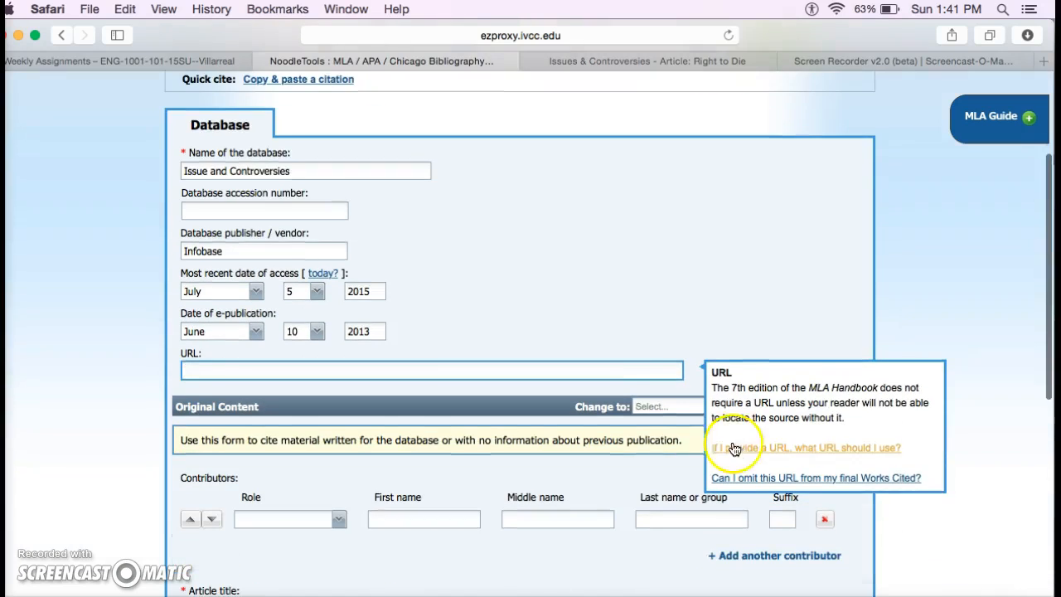
pyautogui.click(648, 374)
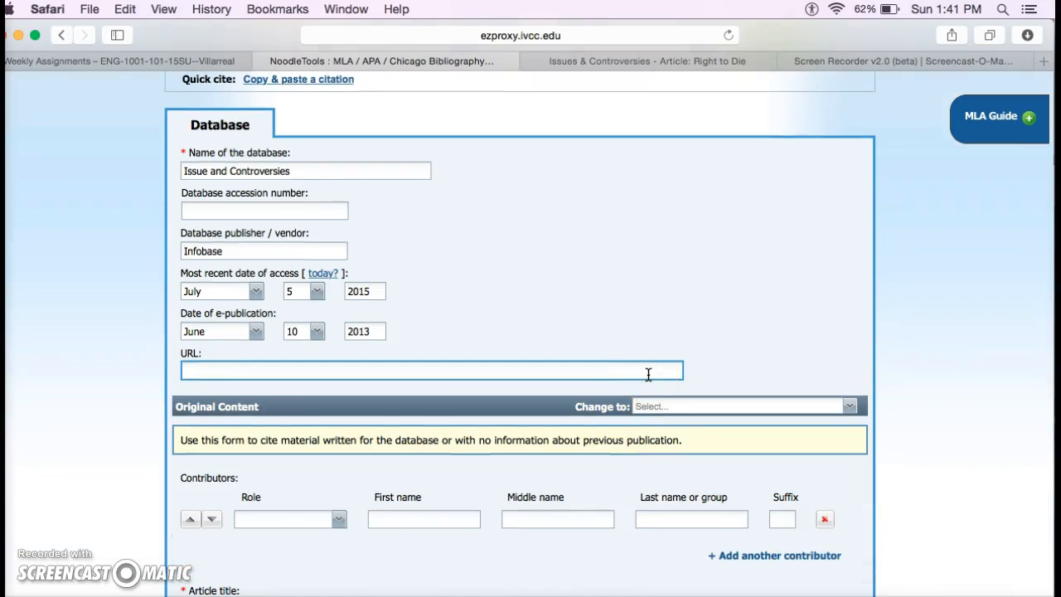
pyautogui.scroll(-2, 648, 374)
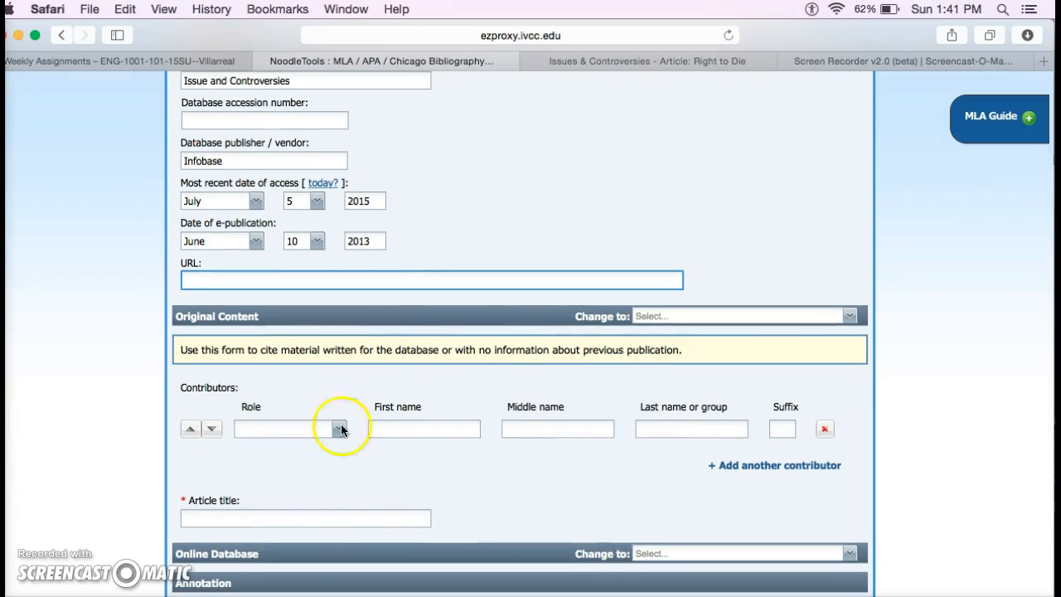
pyautogui.scroll(-1, 638, 486)
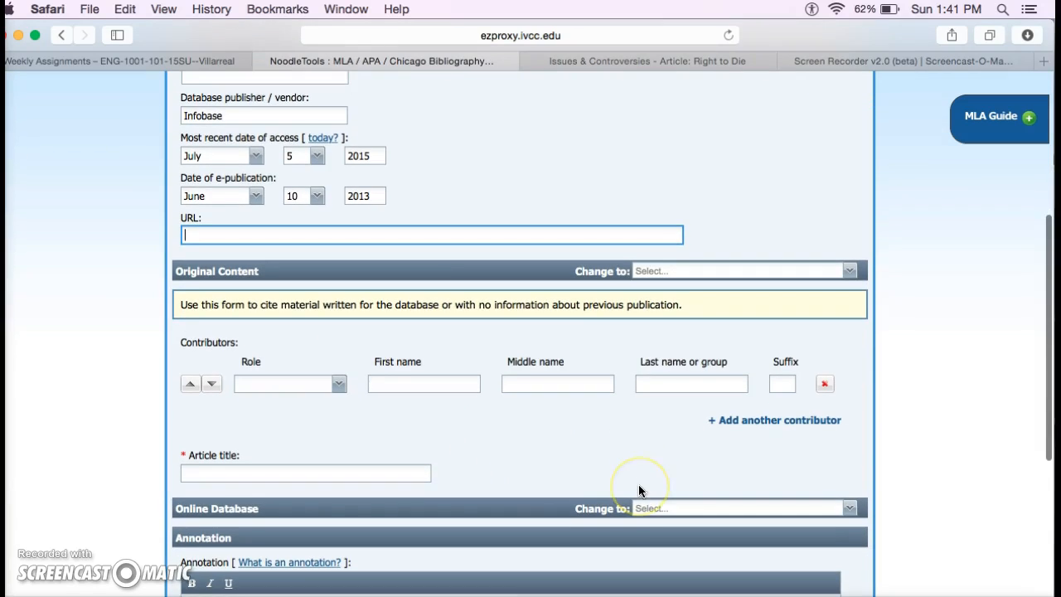
pyautogui.click(373, 471)
pyautogui.click(681, 62)
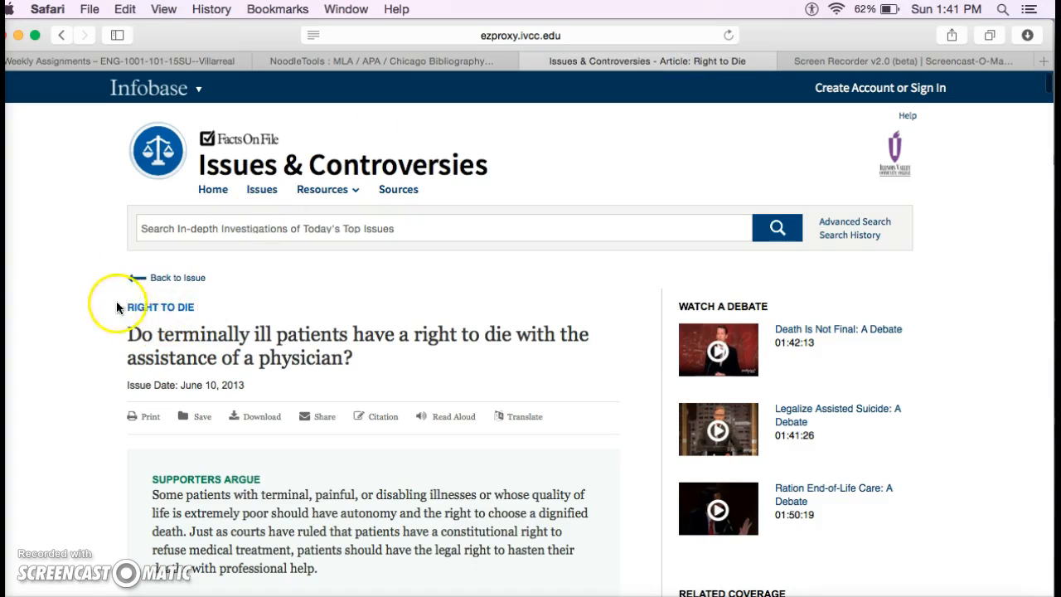
pyautogui.click(386, 61)
pyautogui.write('Right to Die')
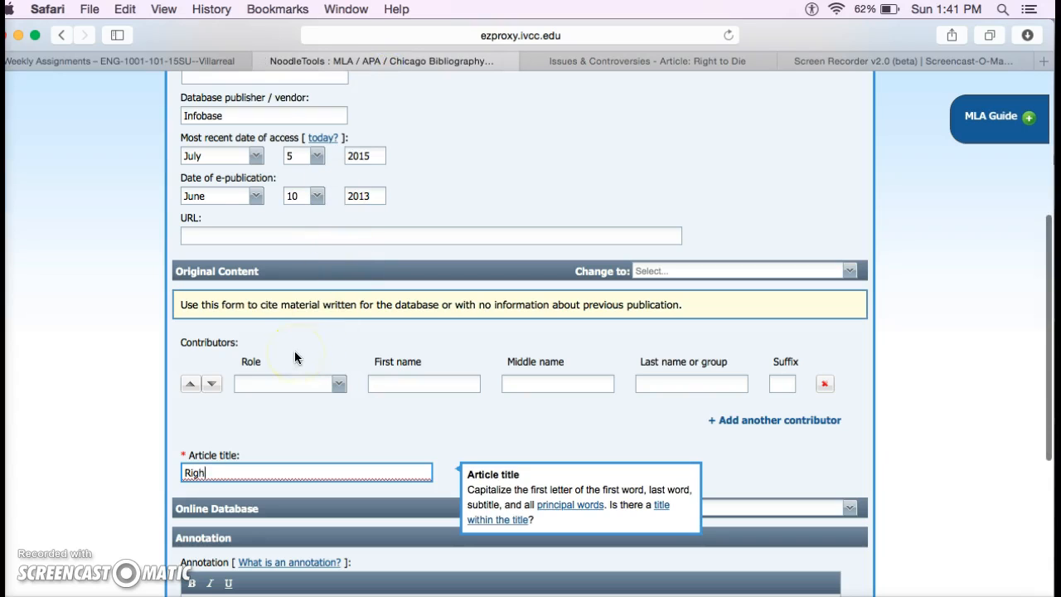
pyautogui.click(412, 407)
# Look over the source article again before returning to the citation form
pyautogui.rightClick(741, 63)
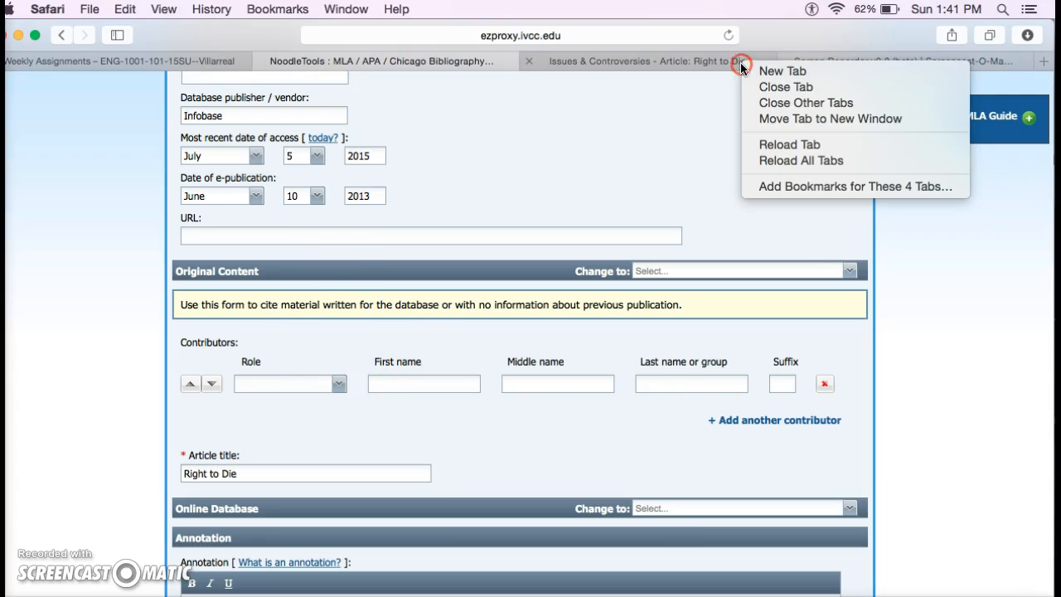
pyautogui.click(670, 62)
pyautogui.click(669, 62)
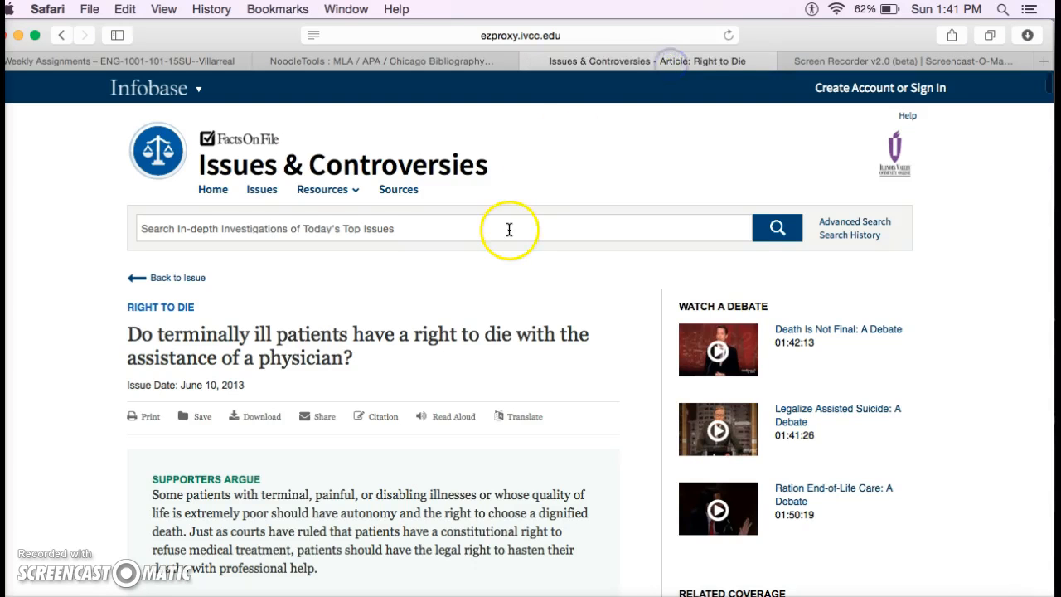
pyautogui.scroll(-2, 509, 229)
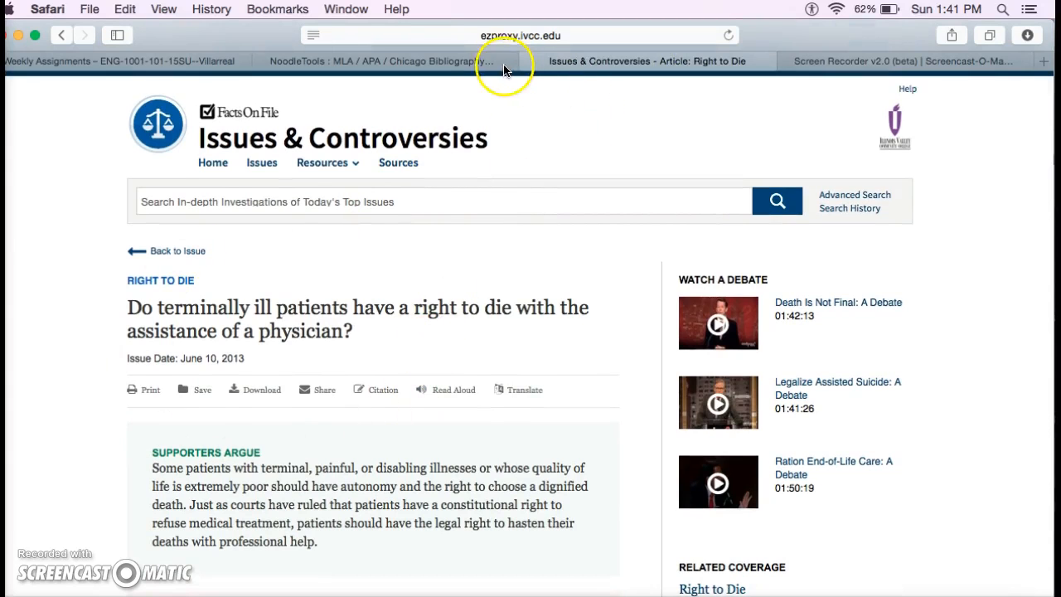
pyautogui.click(421, 63)
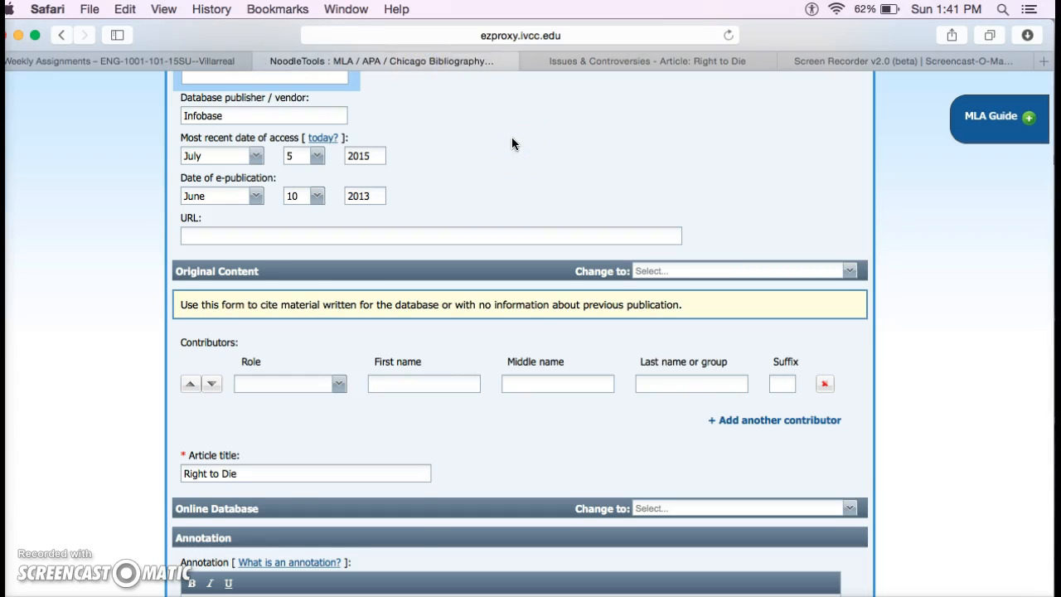
# Add the annotation 'This is the space to annotate.' and submit the citation
pyautogui.scroll(-5, 511, 145)
pyautogui.scroll(-3, 512, 143)
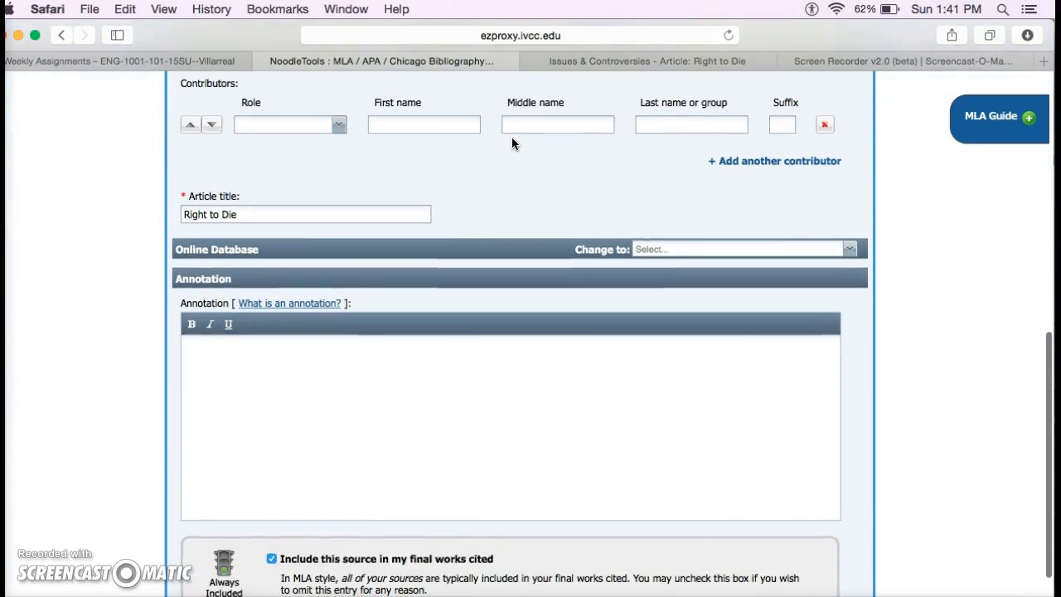
pyautogui.click(265, 343)
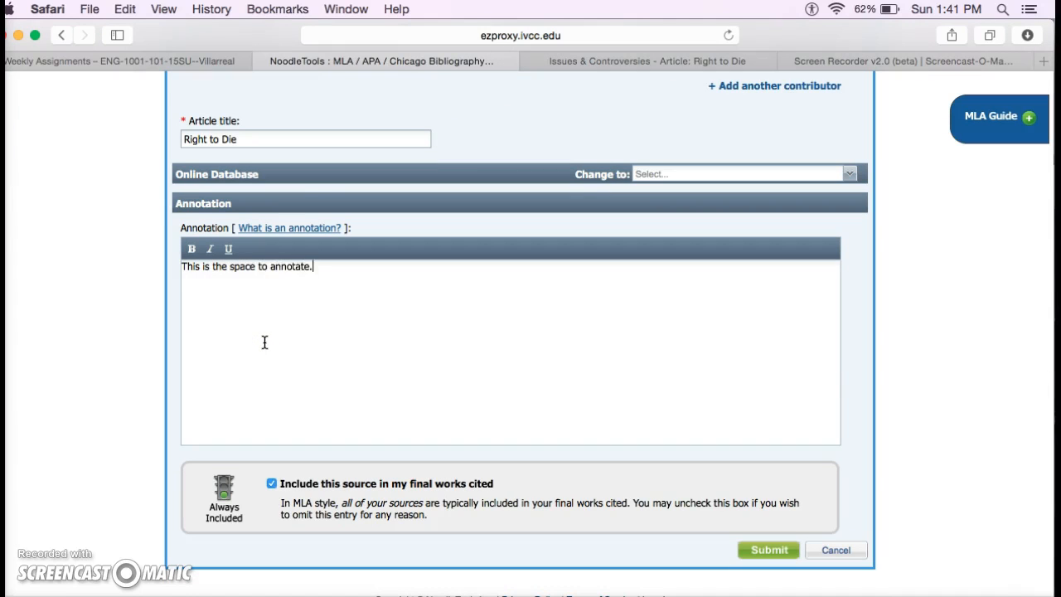
pyautogui.scroll(-1, 402, 348)
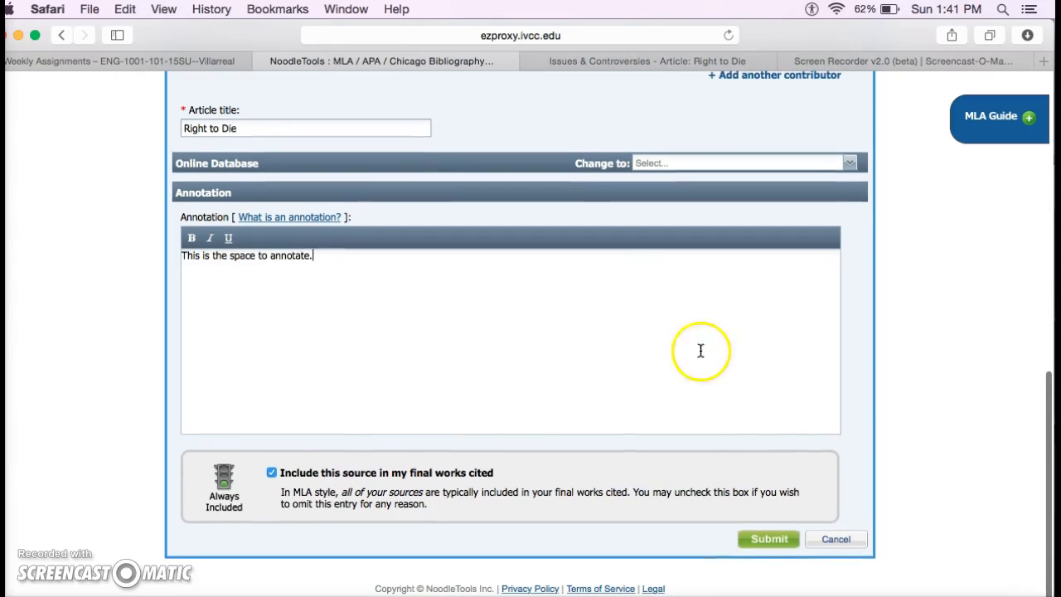
pyautogui.click(769, 539)
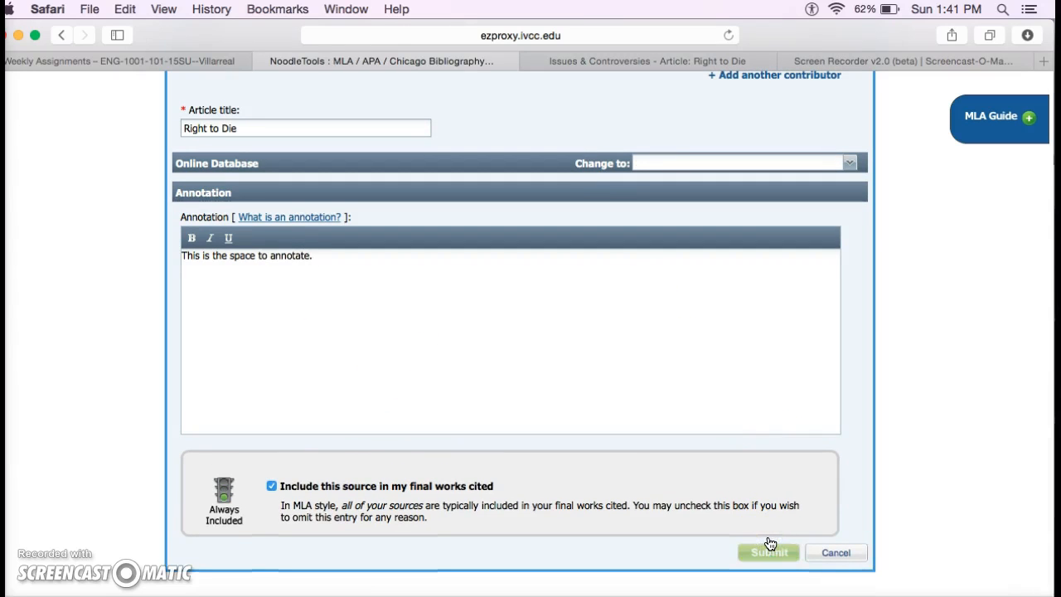
# Open and close the Cite a citation-type list twice without choosing a type
pyautogui.click(751, 362)
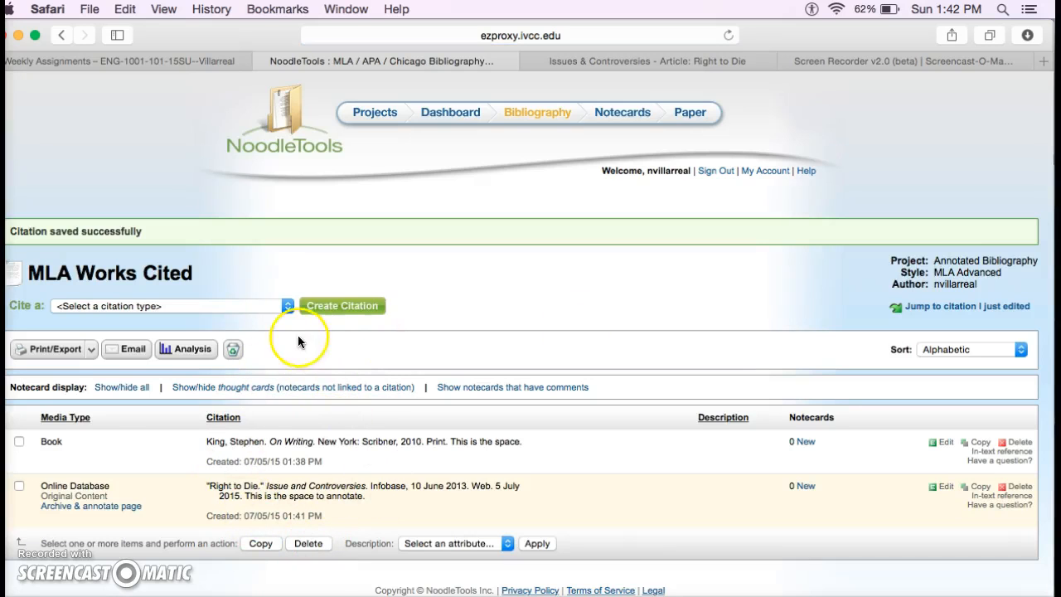
pyautogui.click(286, 309)
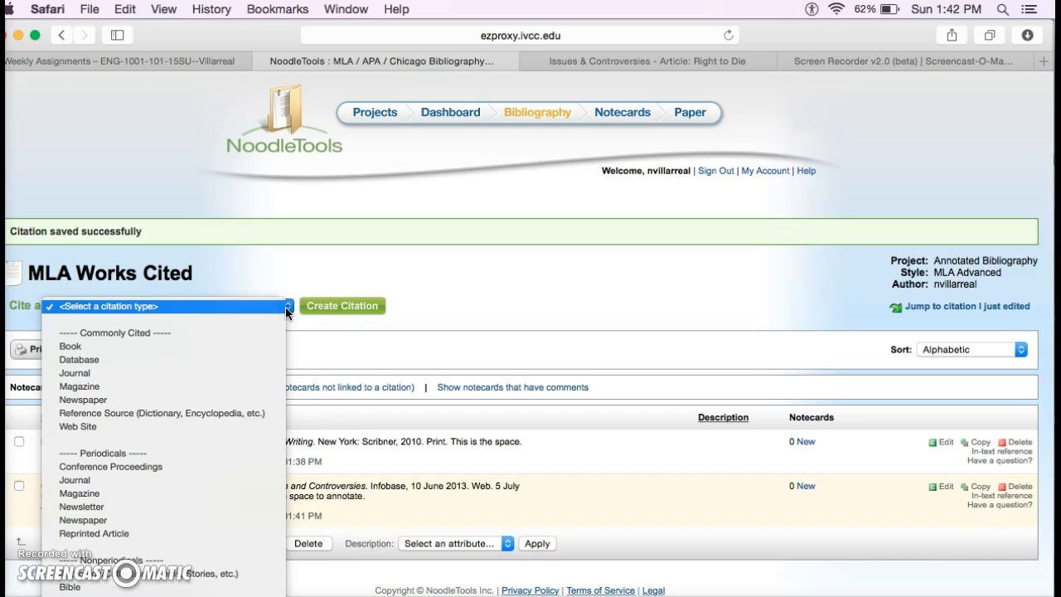
pyautogui.click(326, 263)
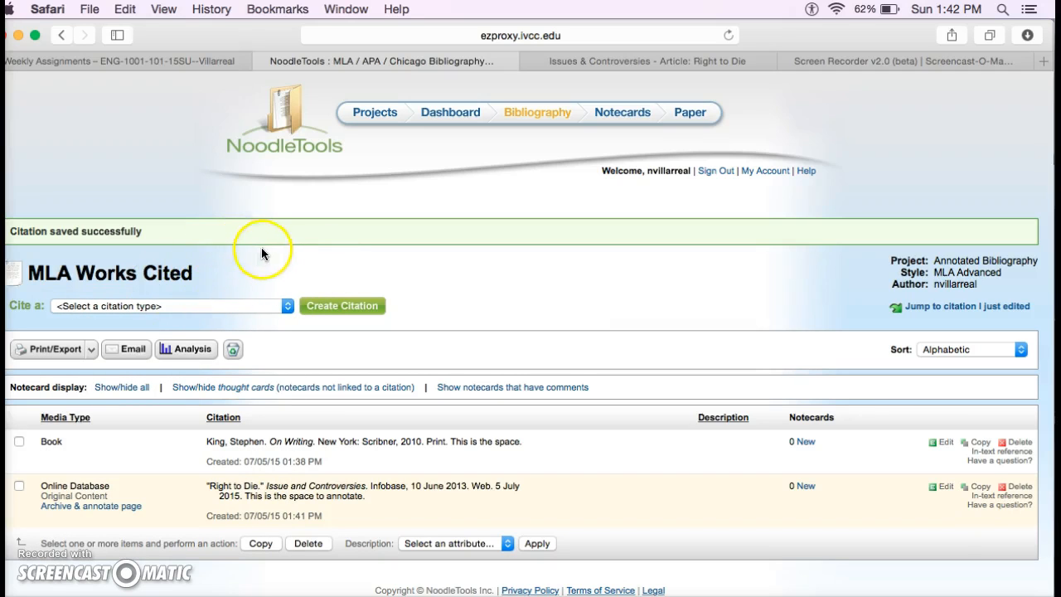
pyautogui.click(288, 307)
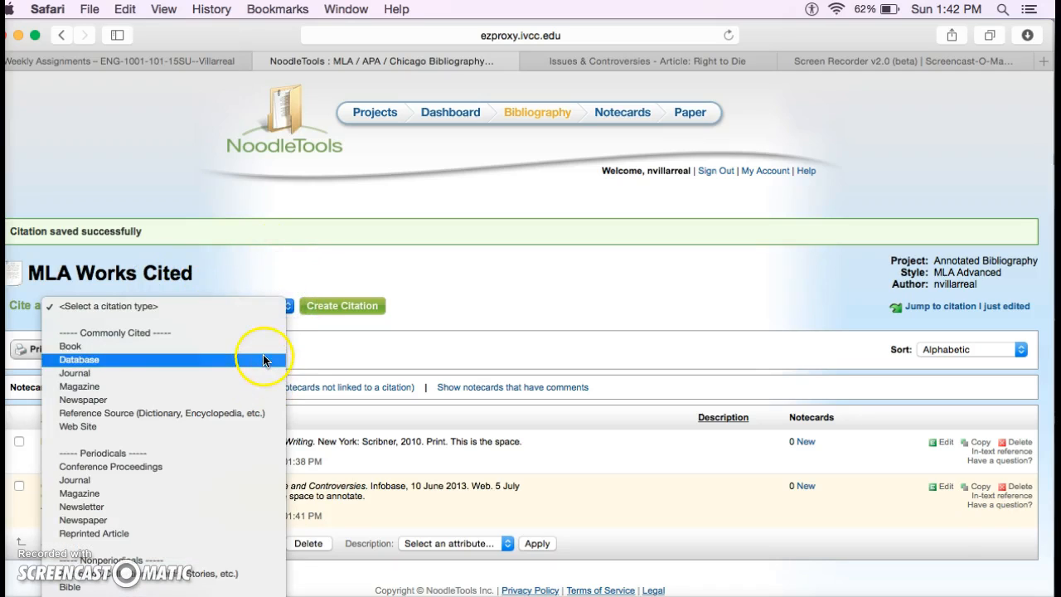
pyautogui.click(289, 276)
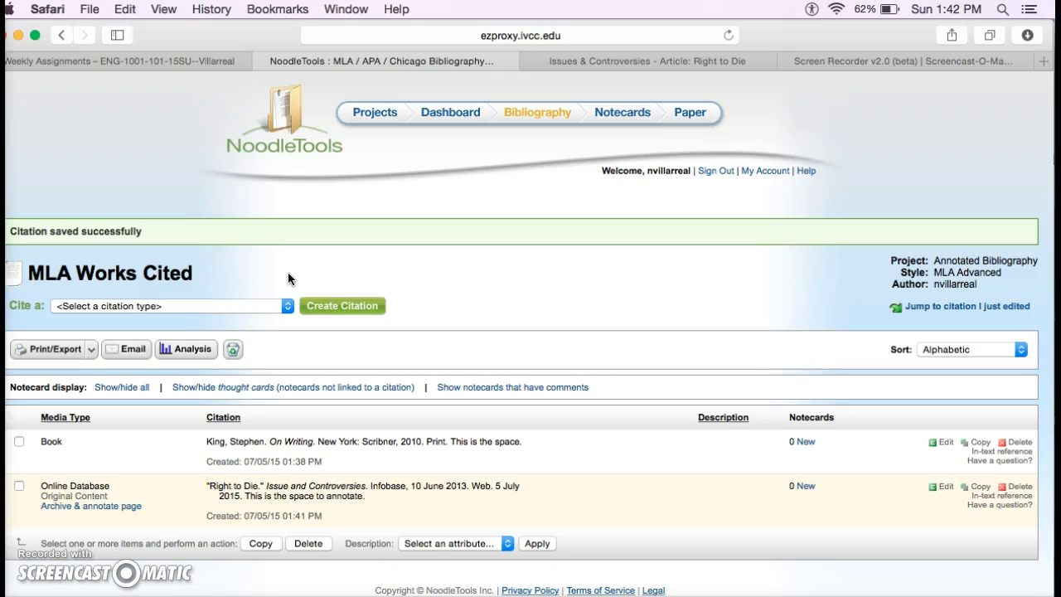
# Highlight and review the Right to Die citation text and its annotation
pyautogui.moveTo(366, 497); pyautogui.dragTo(210, 487)
pyautogui.click(400, 501)
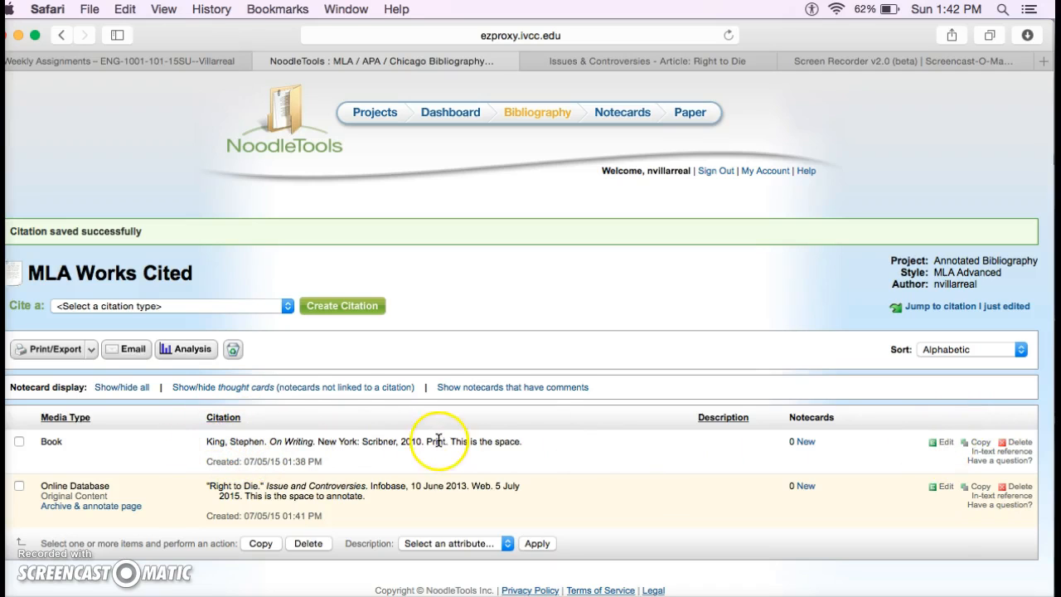
pyautogui.moveTo(368, 496); pyautogui.dragTo(246, 496)
pyautogui.click(575, 490)
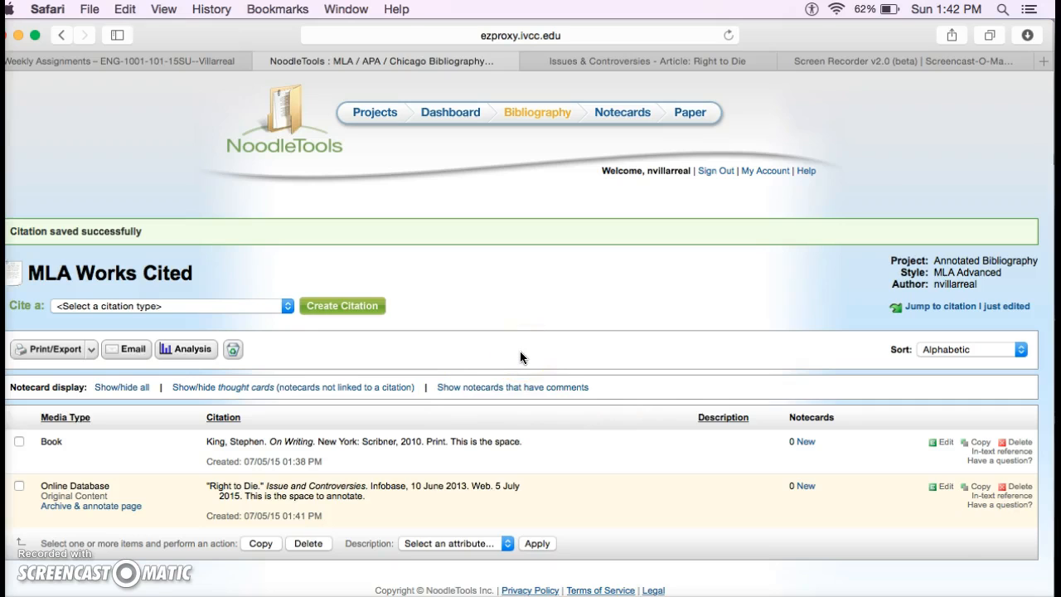
# Export the Works Cited to Word as a DOC and open the downloaded file
pyautogui.click(93, 351)
pyautogui.click(100, 373)
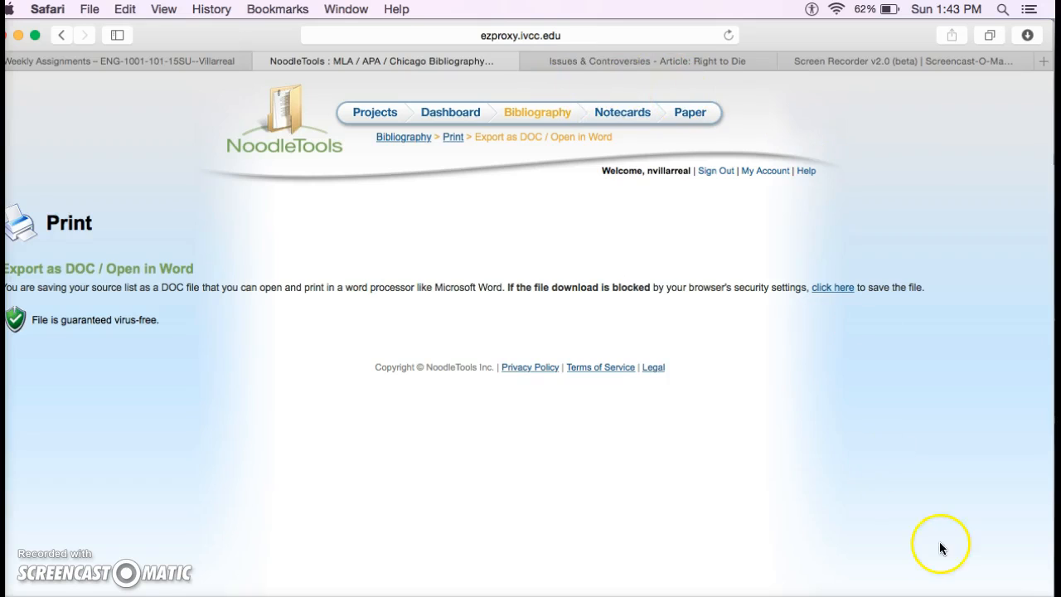
pyautogui.click(911, 595)
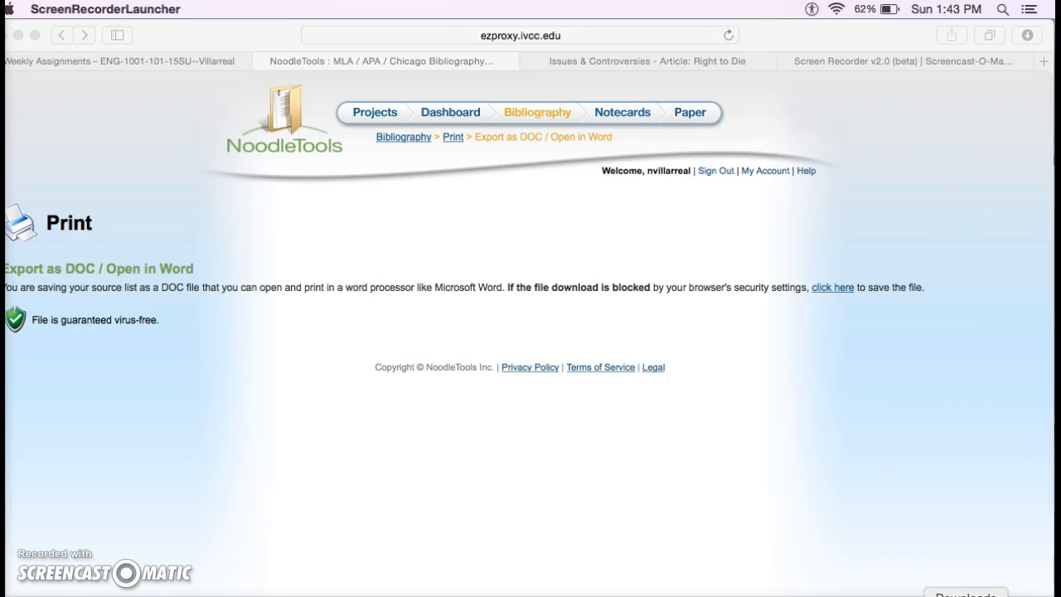
pyautogui.click(966, 595)
pyautogui.click(955, 590)
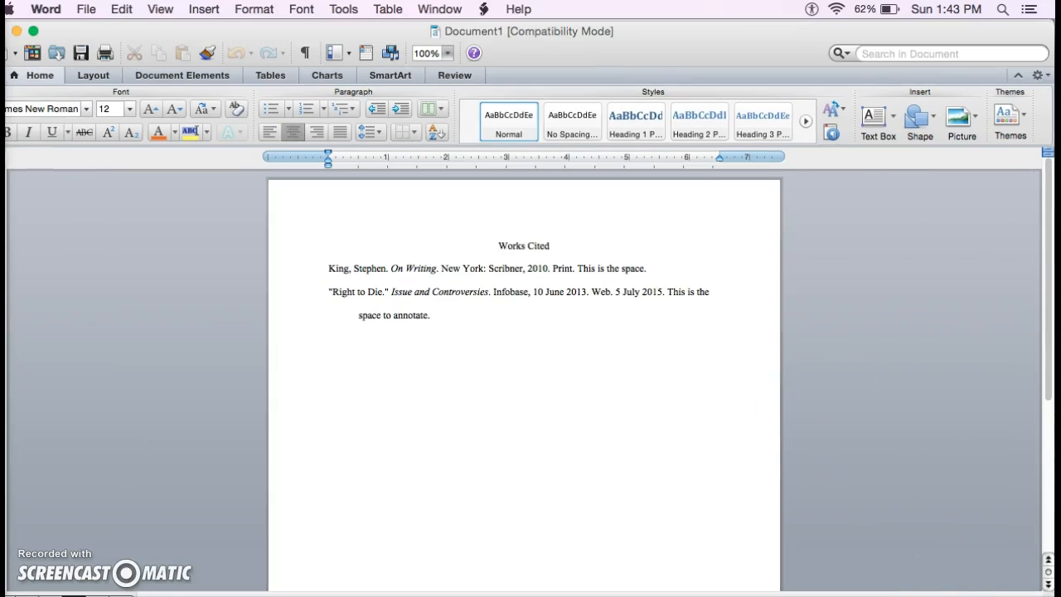
# Delete 'This is the space to annotate.' from the Right to Die entry, then return to Safari
pyautogui.scroll(6, 524, 381)
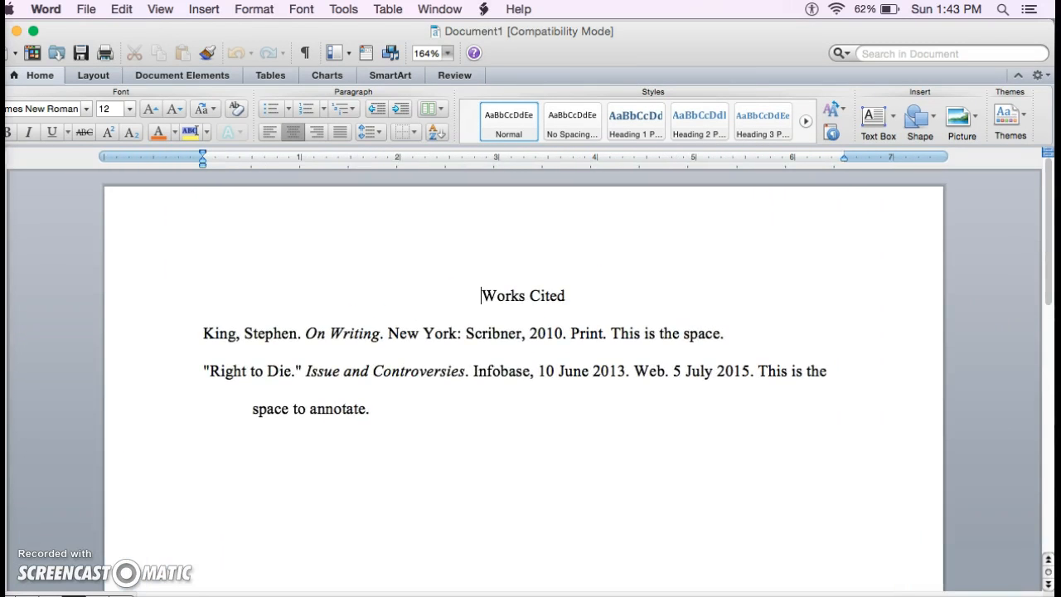
pyautogui.moveTo(757, 371)
pyautogui.mouseDown()
pyautogui.moveTo(802, 388)
pyautogui.moveTo(807, 405)
pyautogui.mouseUp()
pyautogui.press('BackSpace')
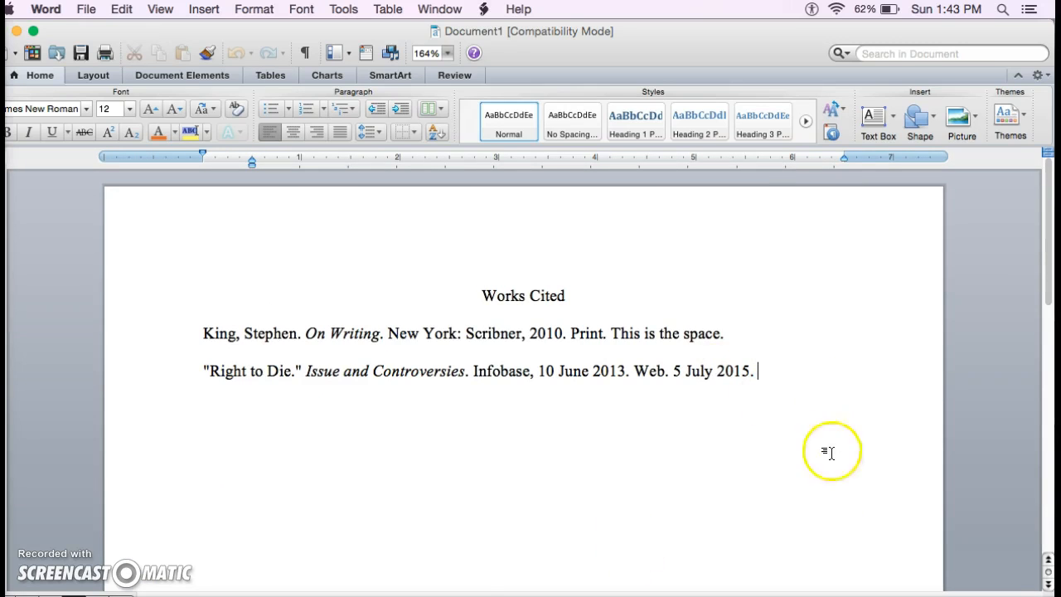
pyautogui.moveTo(799, 369); pyautogui.dragTo(465, 299)
pyautogui.click(486, 448)
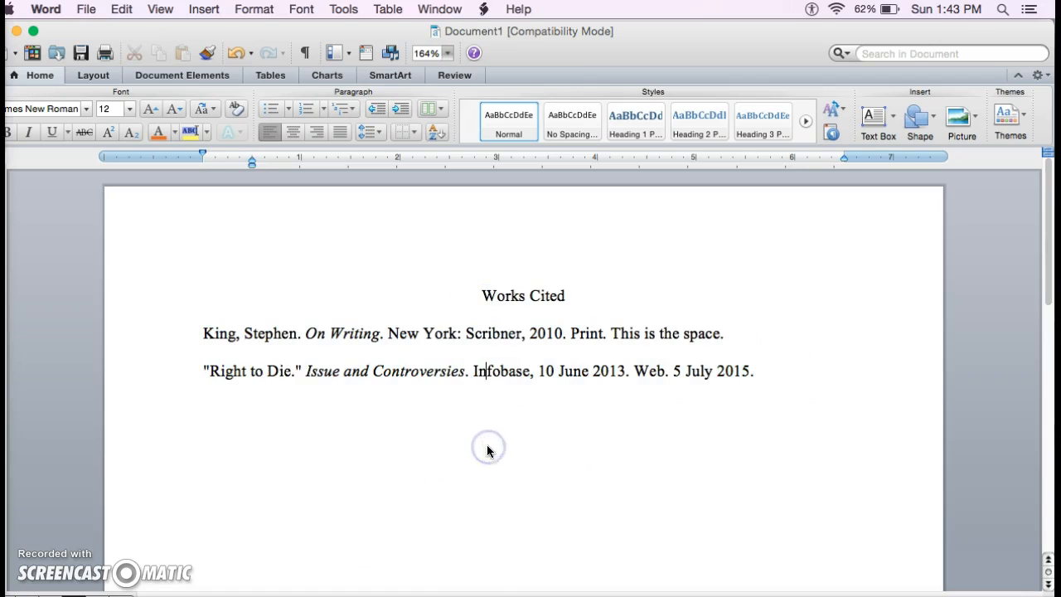
pyautogui.click(772, 373)
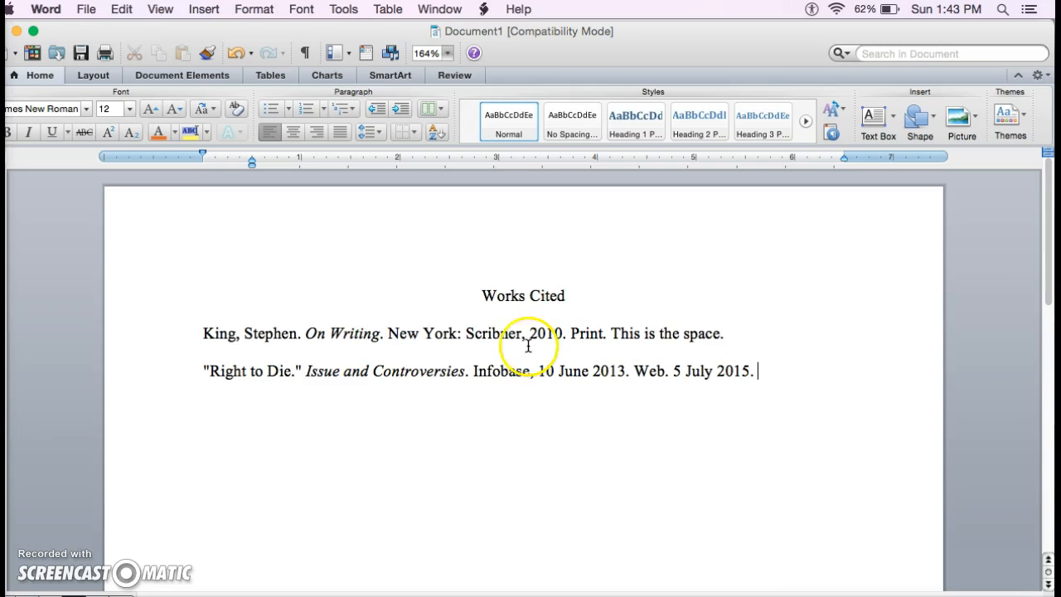
pyautogui.click(113, 593)
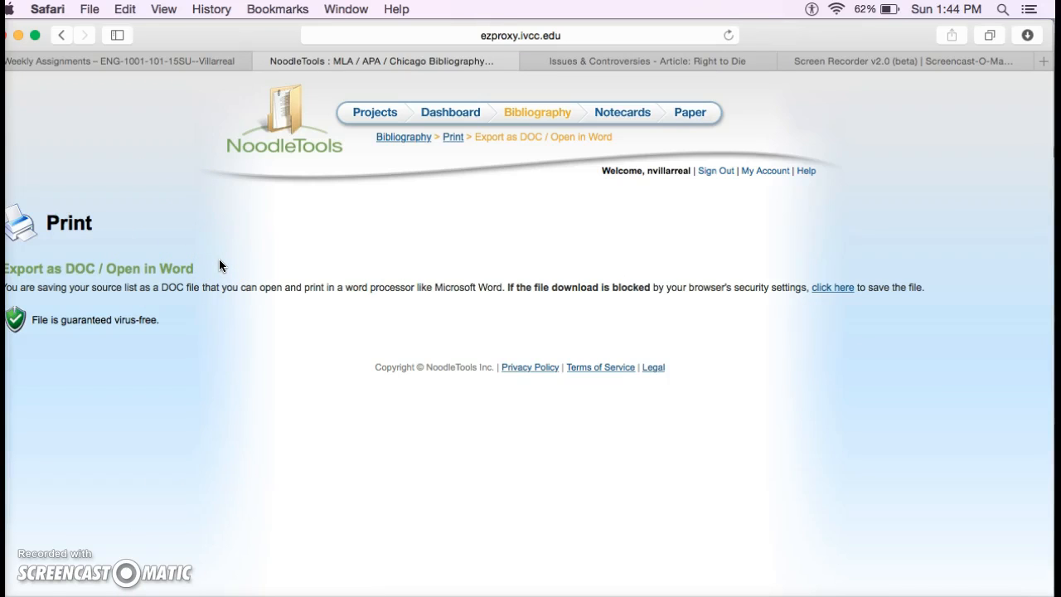
# Reopen the Annotated Bibliography project from Projects and show its Works Cited list
pyautogui.click(375, 114)
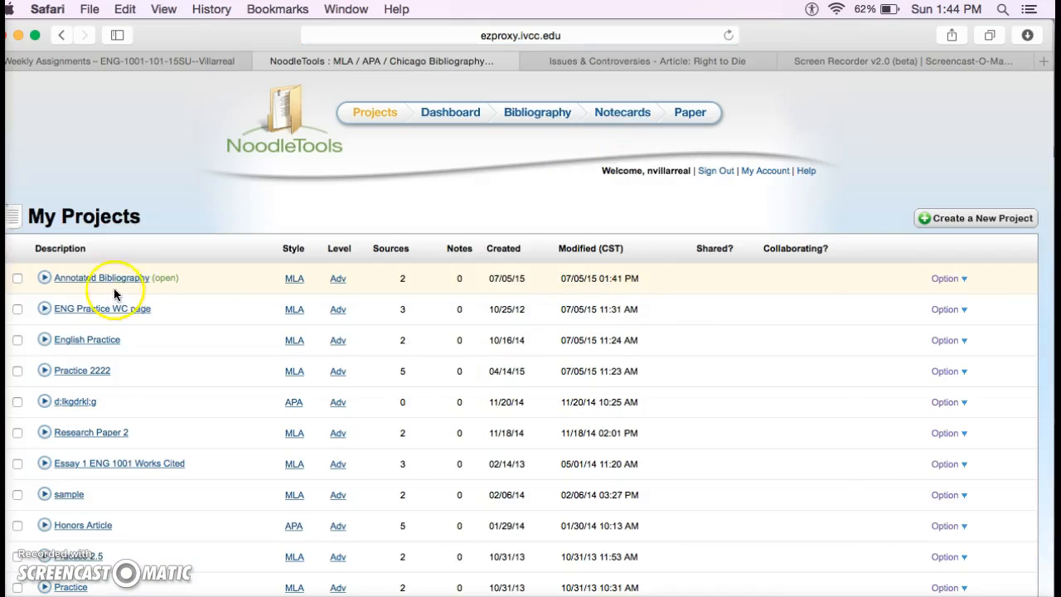
pyautogui.click(100, 280)
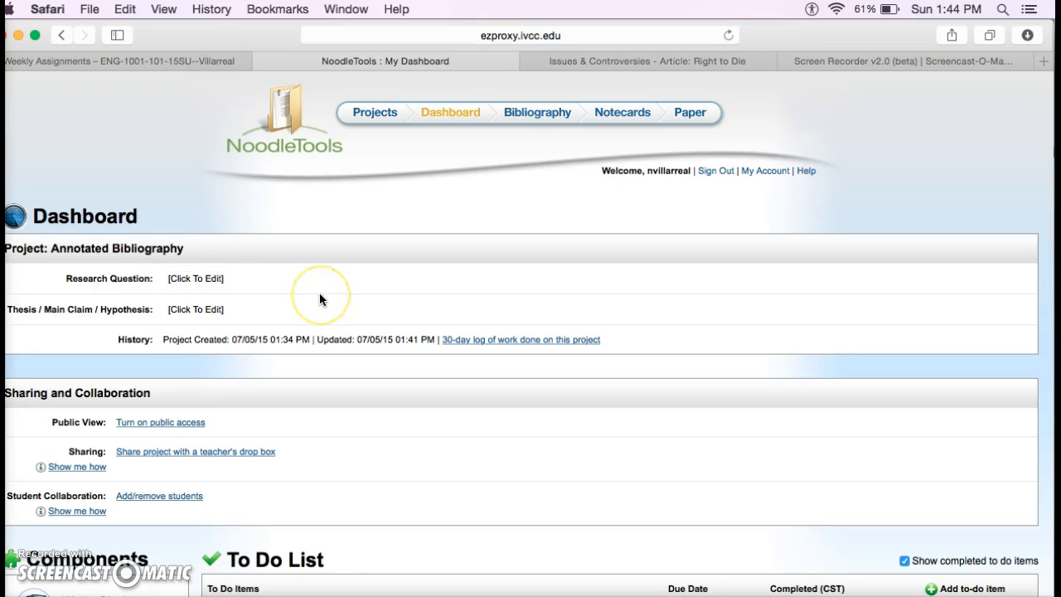
pyautogui.scroll(-5, 319, 292)
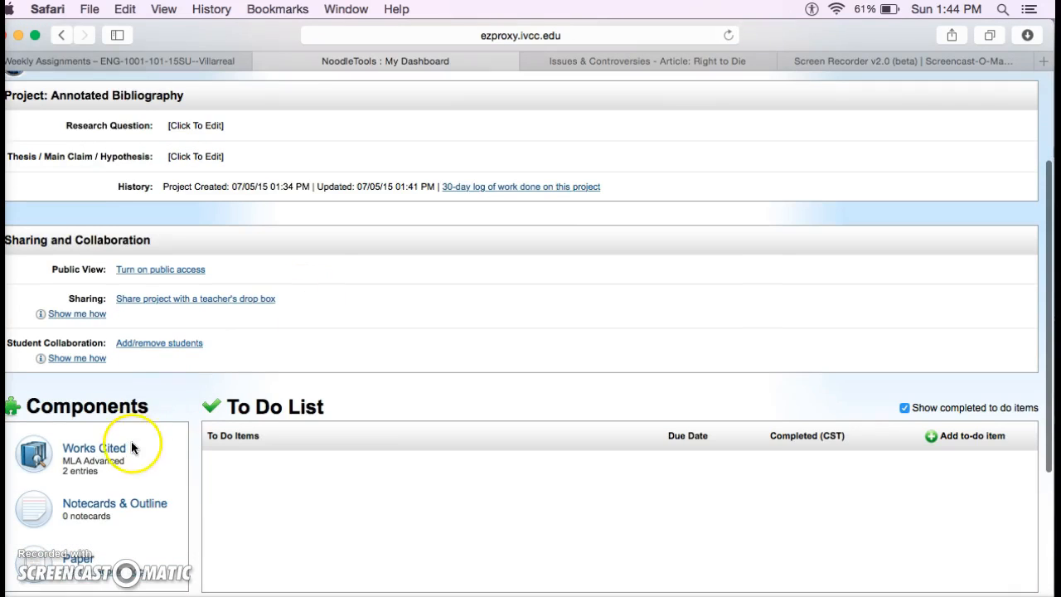
pyautogui.click(128, 447)
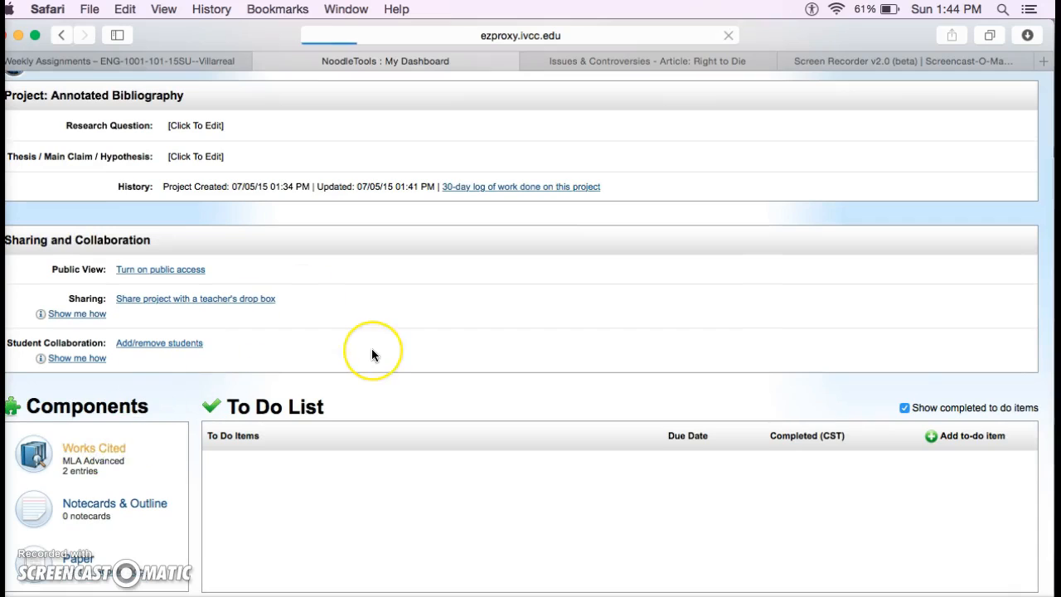